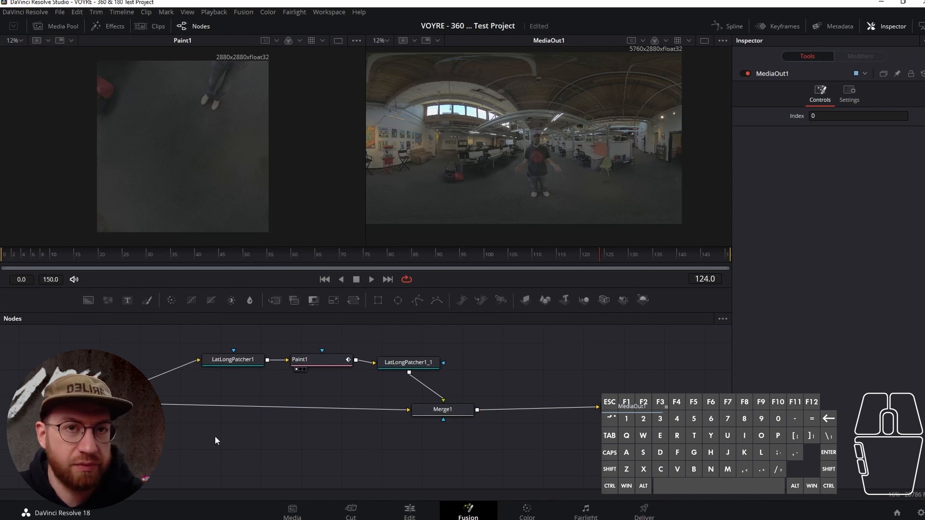
- Add a second LatLong Patcher branch below the existing nodes, feeding it from MediaIn1
left_click_drag(451, 346, 184, 377)
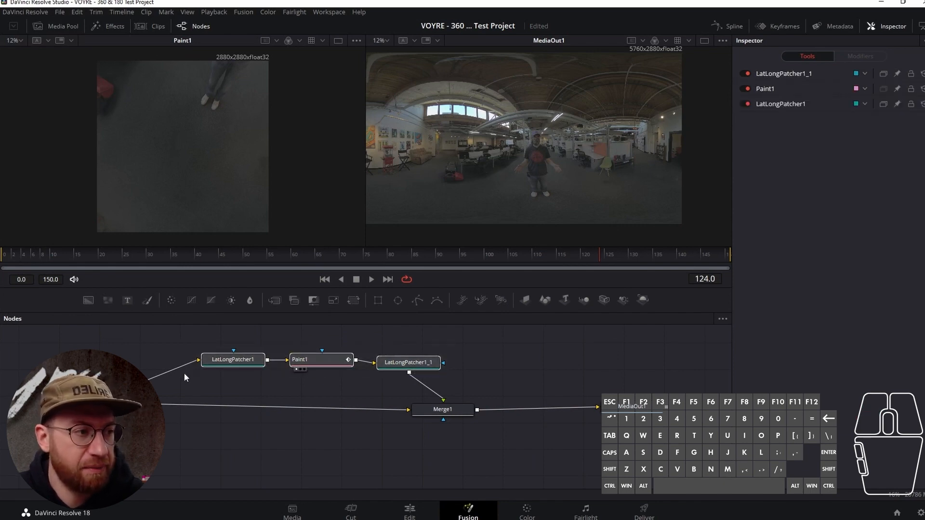
left_click(225, 426)
key("shift+space")
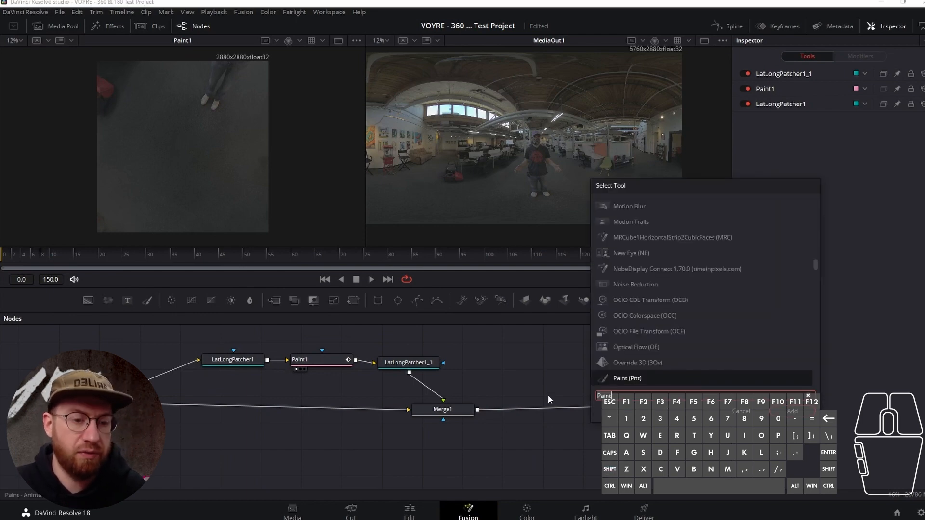
type("l")
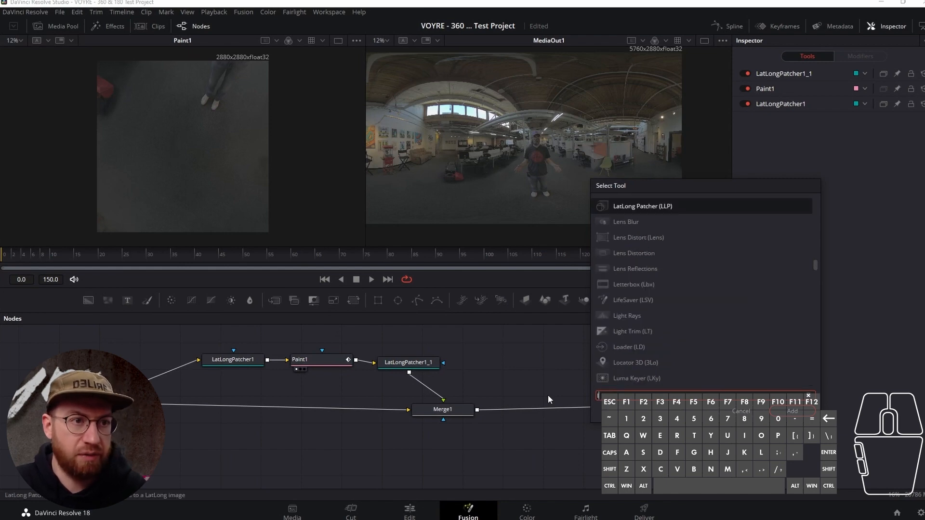
type("lp")
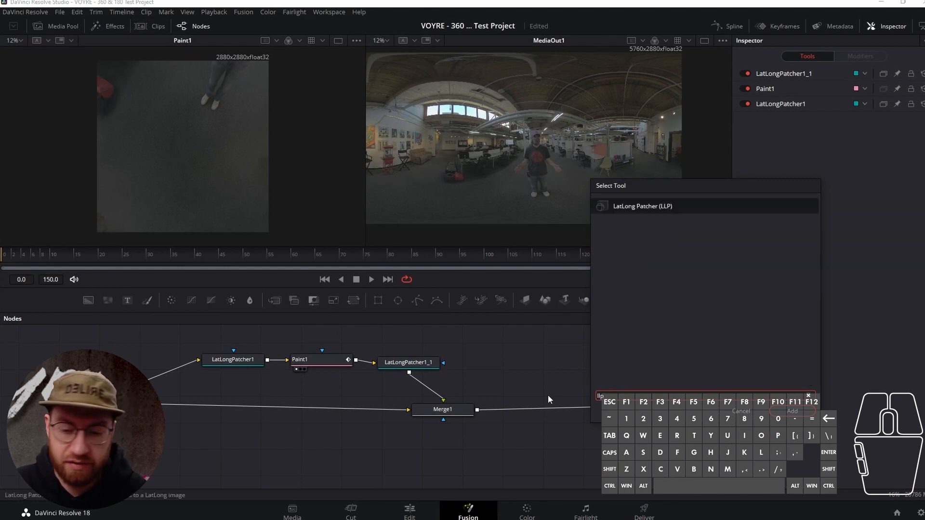
key("Return")
left_click_drag(135, 444, 233, 443)
left_click_drag(89, 404, 196, 443)
- Show the new LatLong Patcher in the second viewer and set its X rotation to -90
left_click(250, 443)
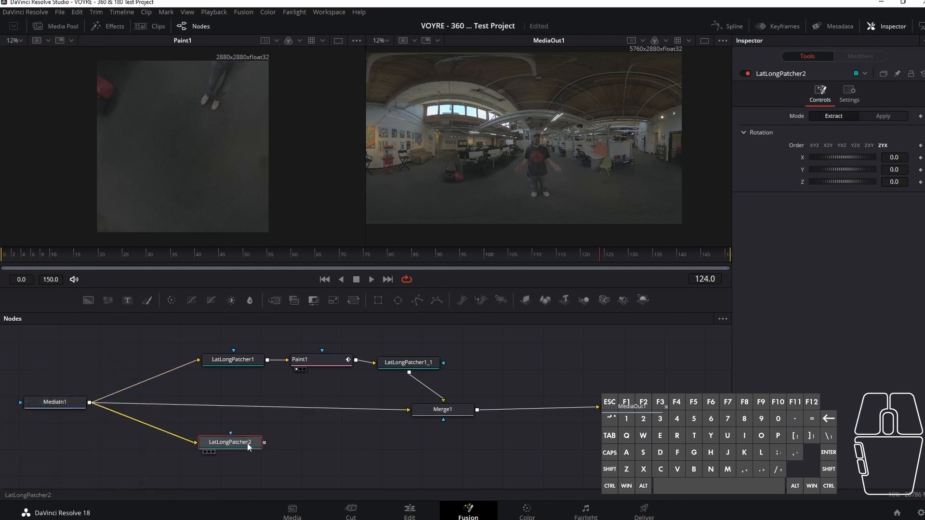
key("2")
left_click(892, 157)
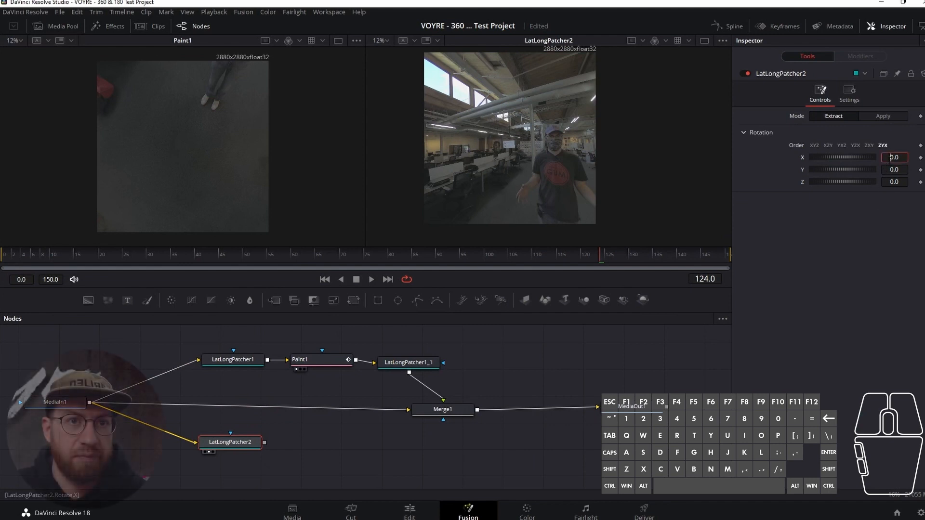
type("-")
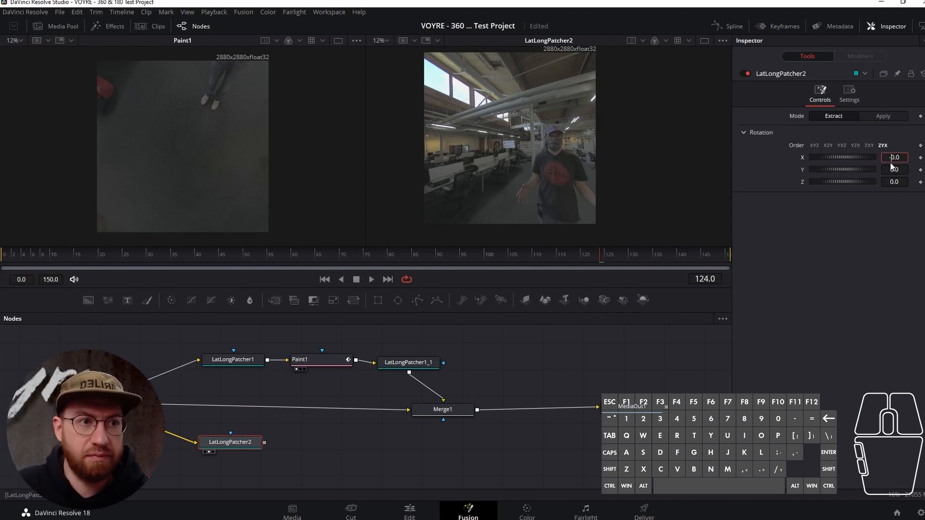
type("90")
key("Tab")
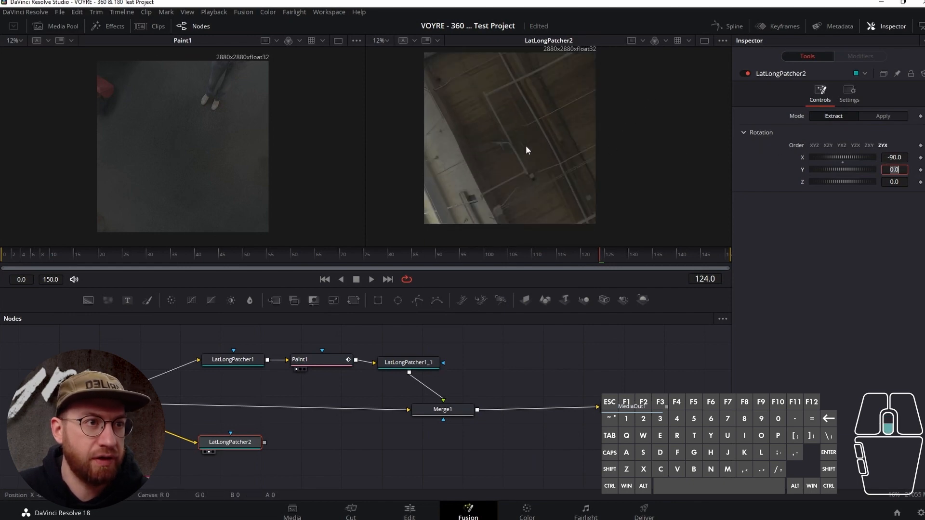
- Examine the ceiling beams, pipes and cable around the zenith for stitching artefacts in the extracted view
scroll(510, 149, "up", 3)
scroll(510, 148, "up", 2)
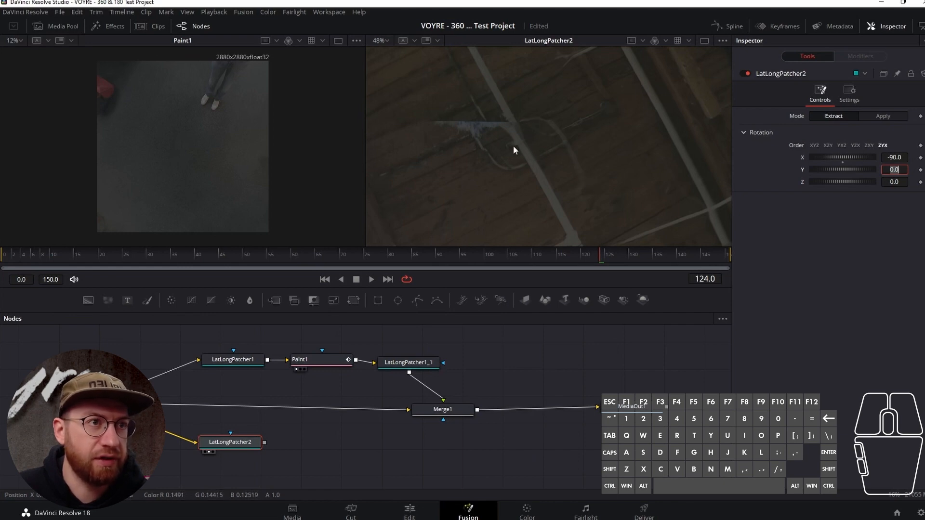
left_click_drag(565, 89, 567, 158)
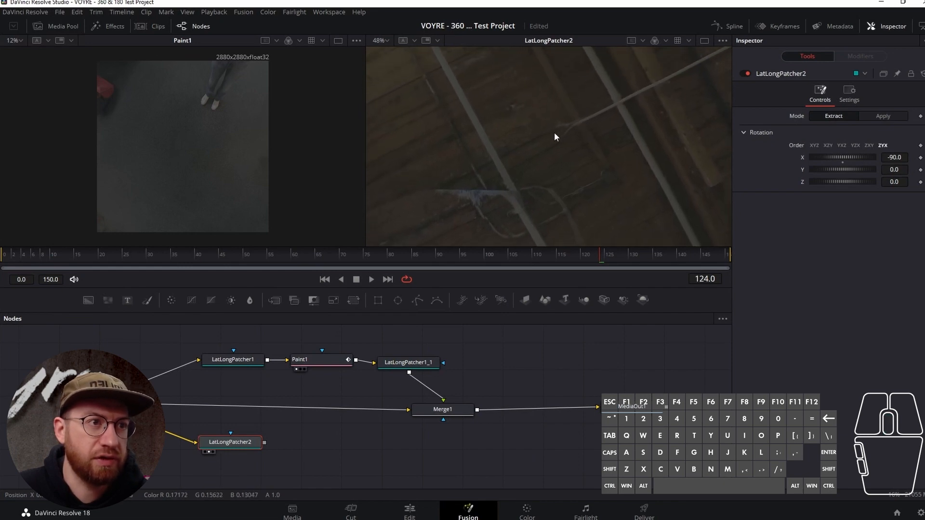
scroll(541, 145, "down", 3)
scroll(540, 144, "up", 3)
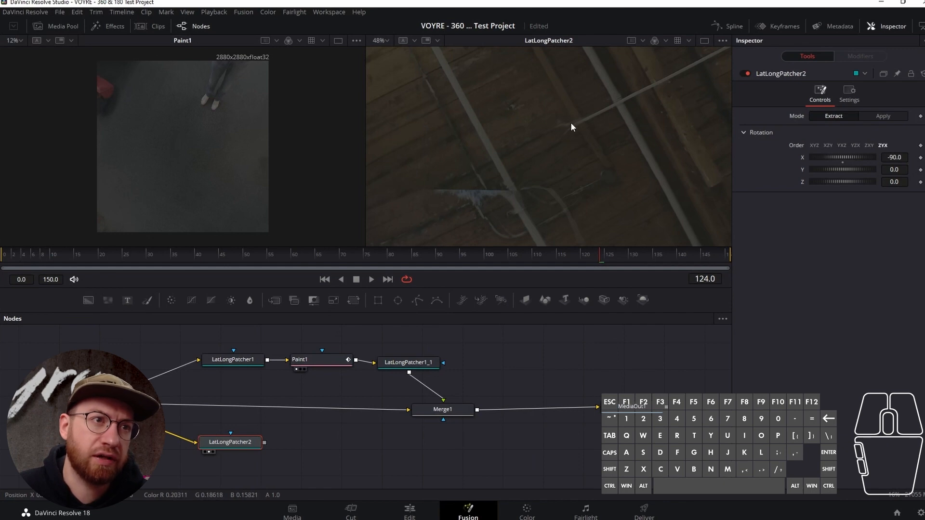
scroll(565, 131, "down", 2)
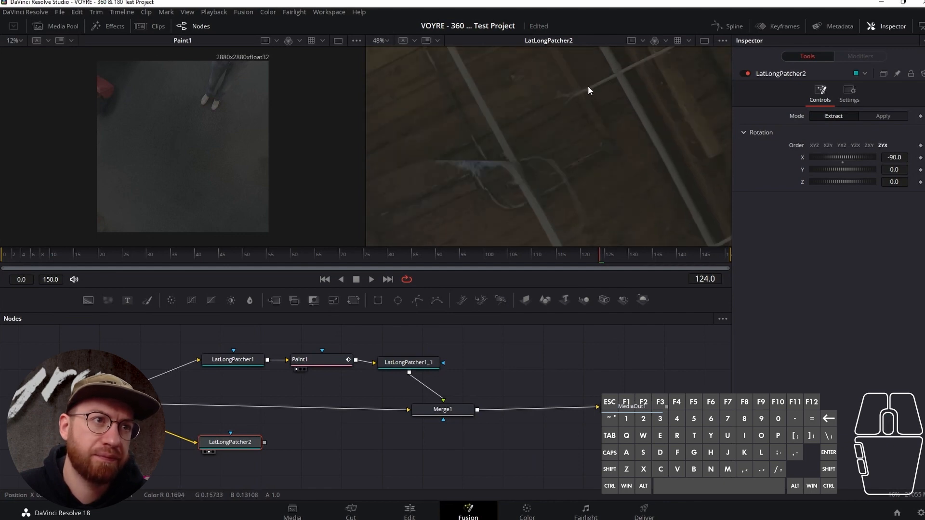
left_click_drag(558, 99, 576, 120)
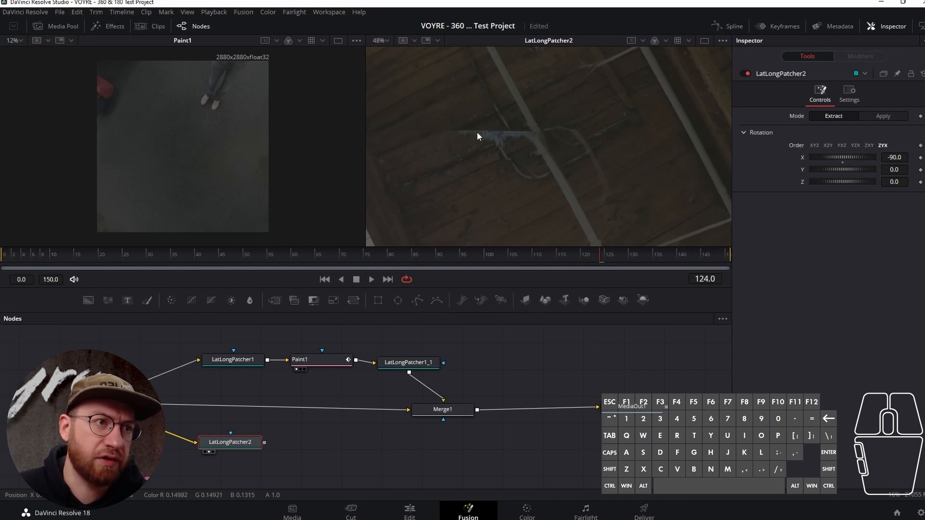
left_click_drag(522, 131, 525, 99)
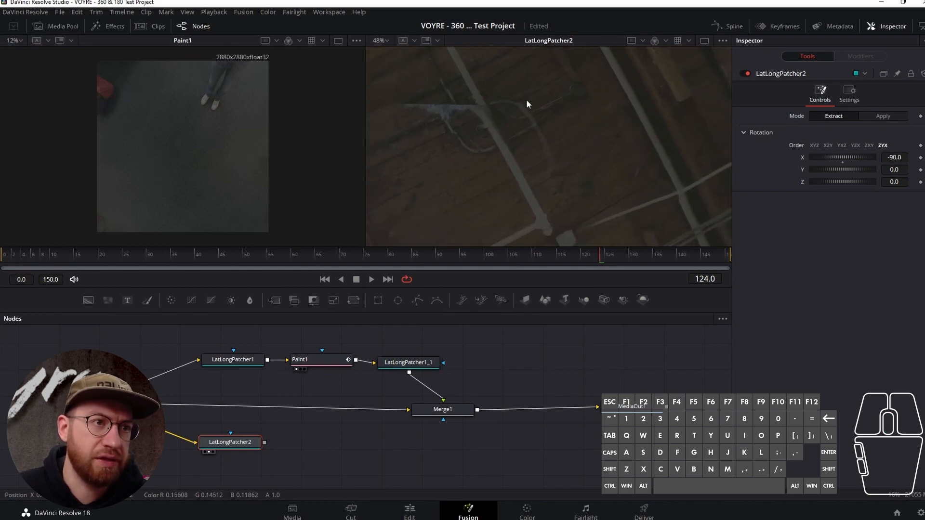
left_click_drag(537, 169, 552, 120)
left_click_drag(526, 153, 525, 210)
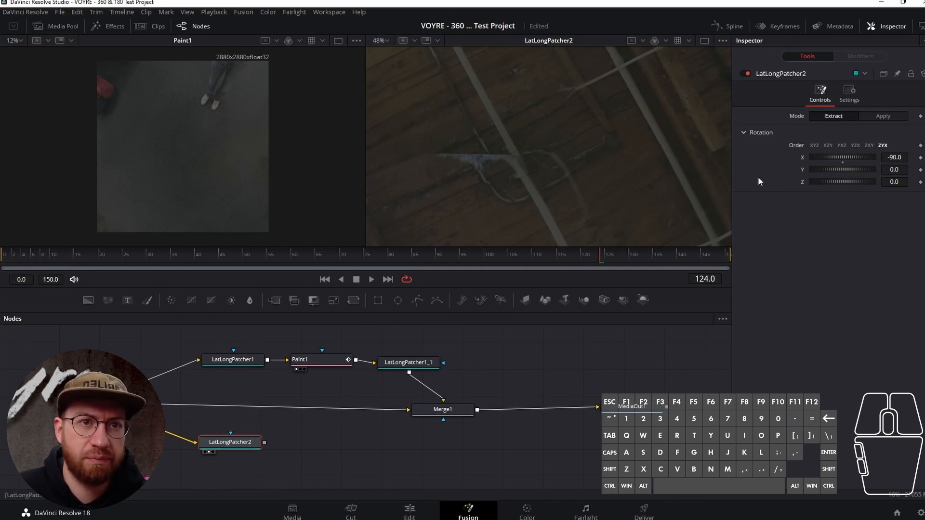
- Set the second LatLong Patcher's Z rotation to 26.49 to straighten the ceiling pipes
scroll(558, 168, "down", 5)
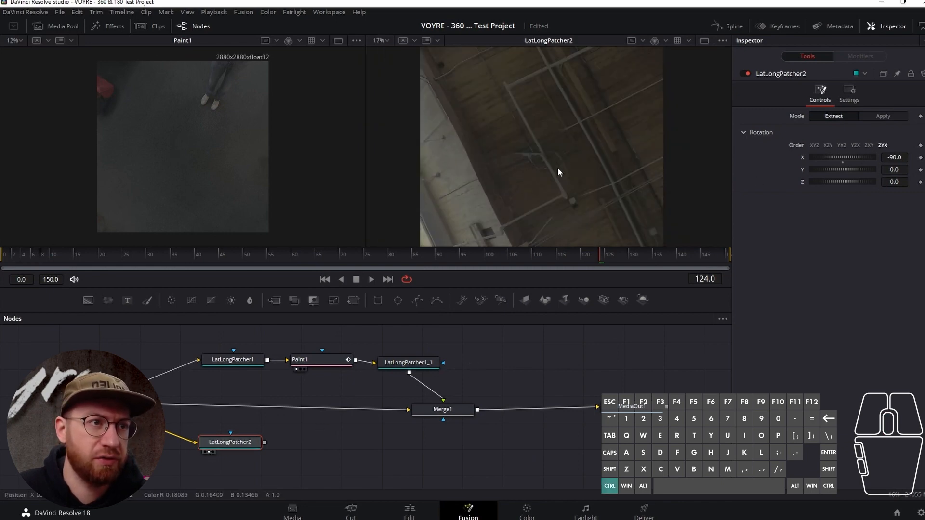
scroll(557, 167, "up", 1)
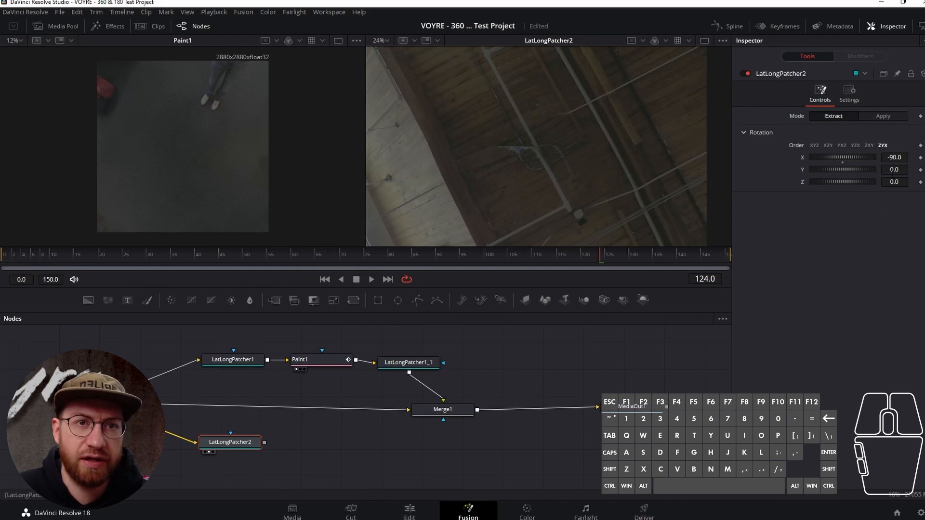
left_click_drag(839, 181, 855, 180)
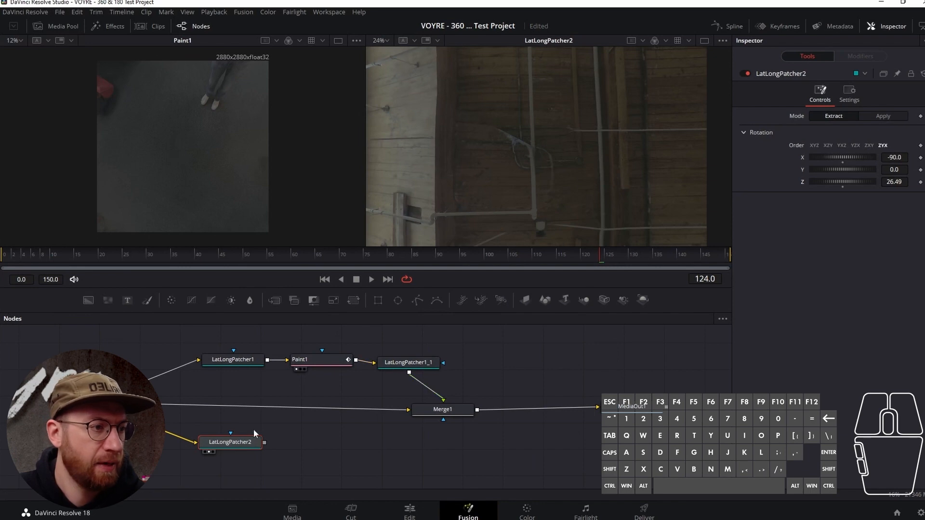
- Add a Paint node after LatLongPatcher2 and show it in the second viewer
key("shift+space")
type("llp")
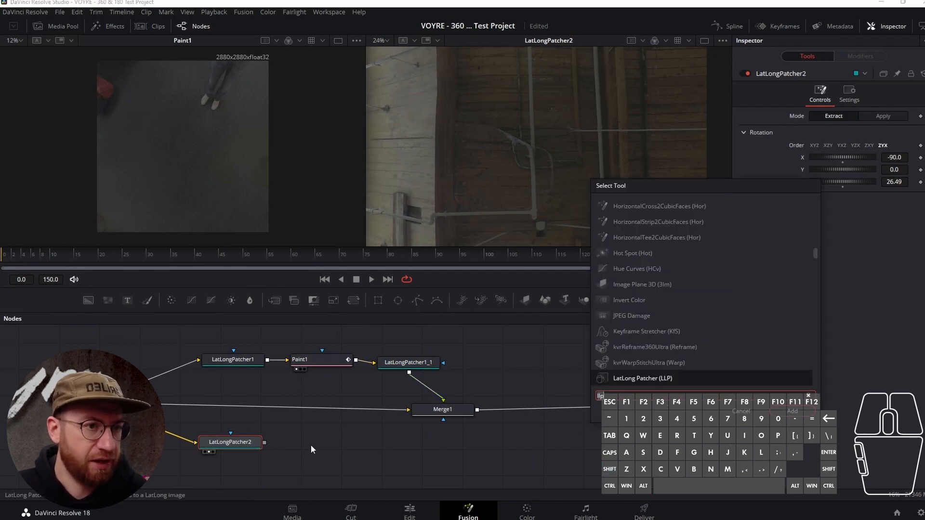
key("BackSpace")
key("BackSpace")
key("BackSpace")
type("pnt")
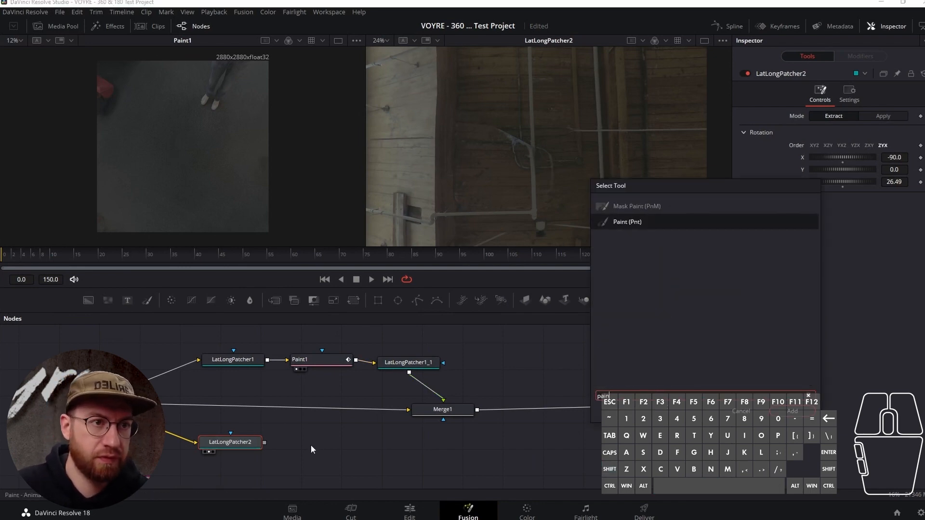
key("Return")
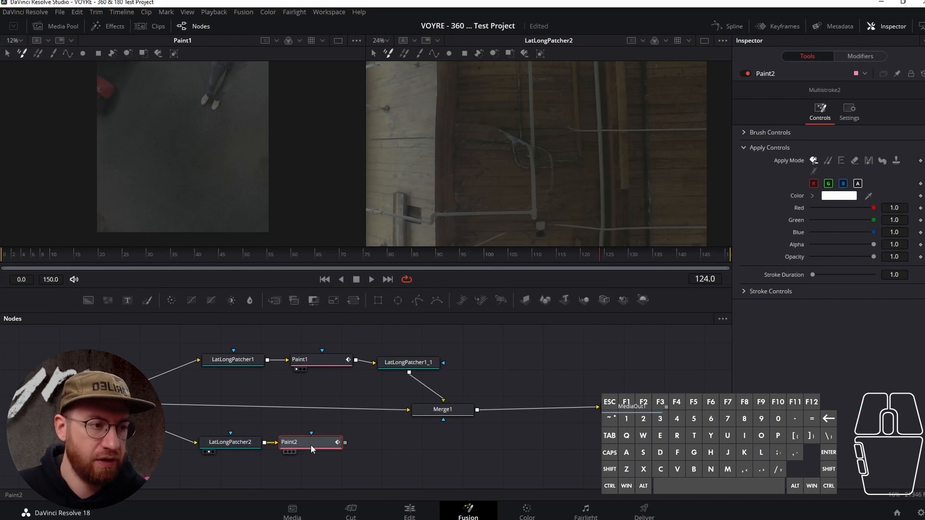
key("2")
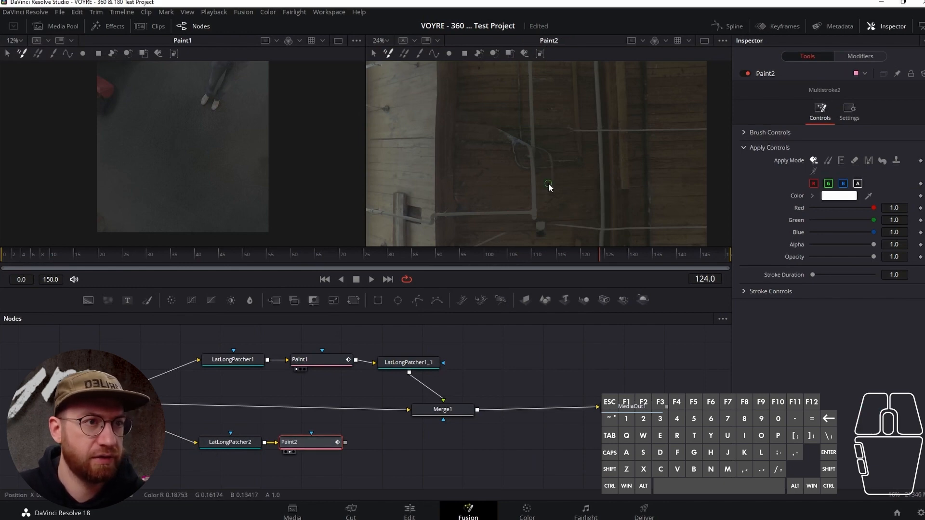
- Choose the Stroke tool for the new Paint node and set its apply mode to Clone
scroll(529, 171, "up", 2)
scroll(529, 170, "down", 2)
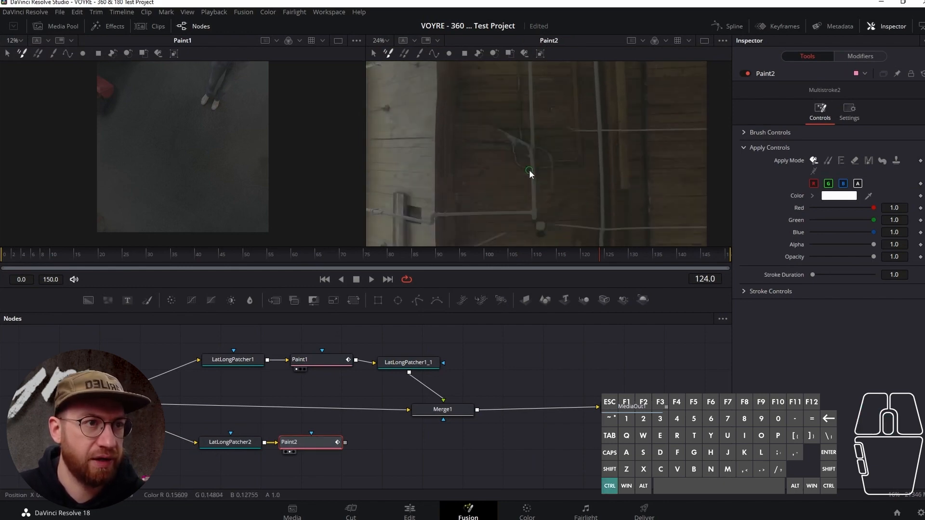
scroll(529, 172, "down", 3, "ctrl")
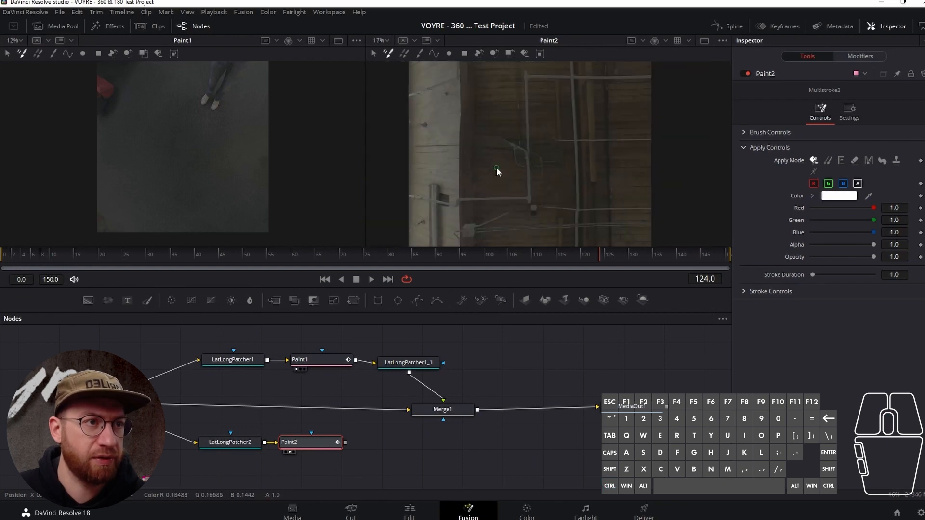
left_click(420, 54)
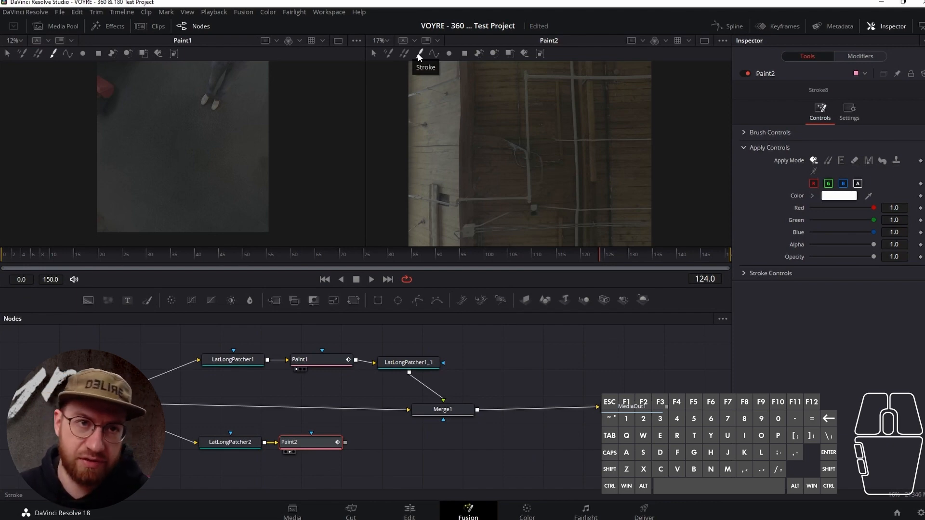
left_click(828, 162)
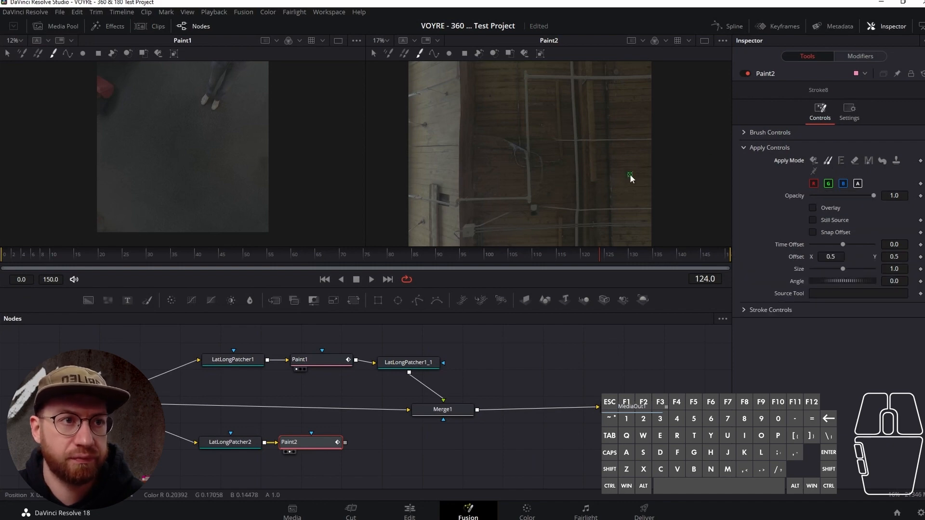
- Sample a clone source on the wood beside the ceiling artefact and set brush size to 0.0134 and softness to 1.307
scroll(537, 174, "up", 3)
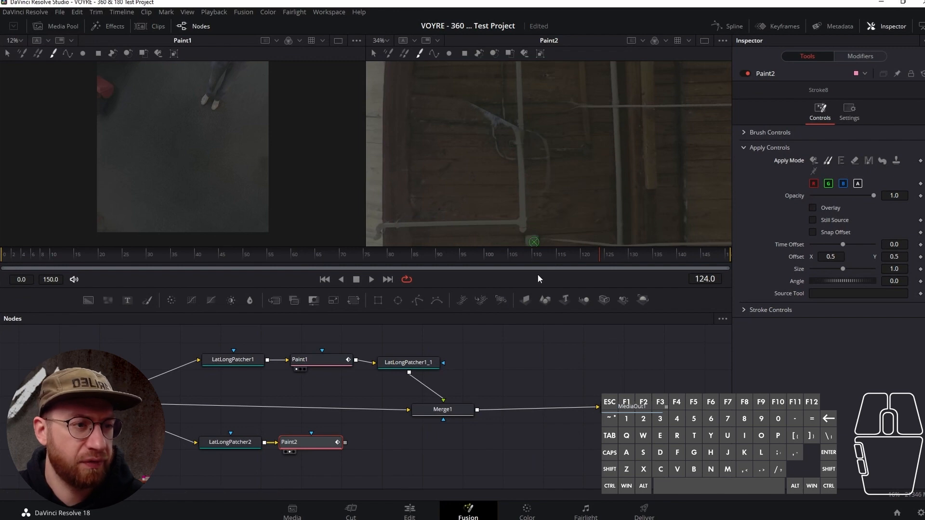
left_click_drag(456, 138, 478, 192)
scroll(478, 191, "up", 2)
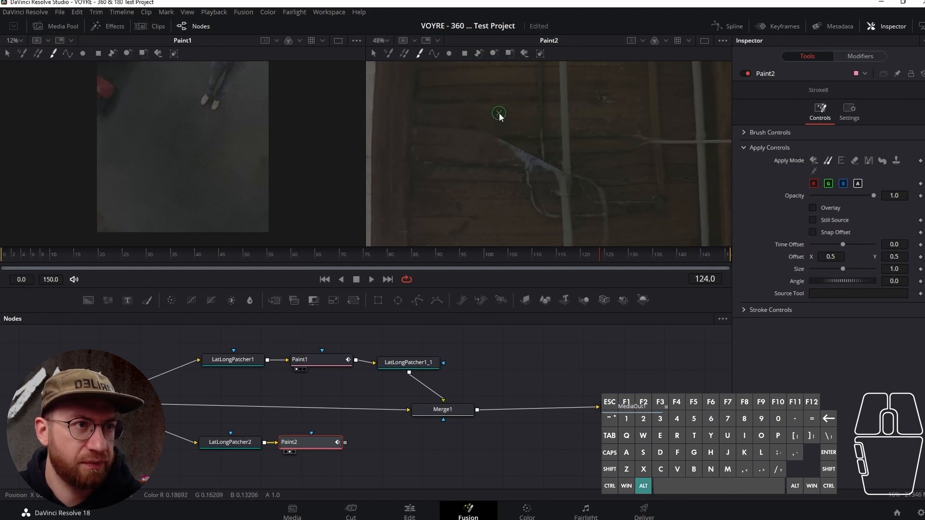
left_click(449, 138, "alt")
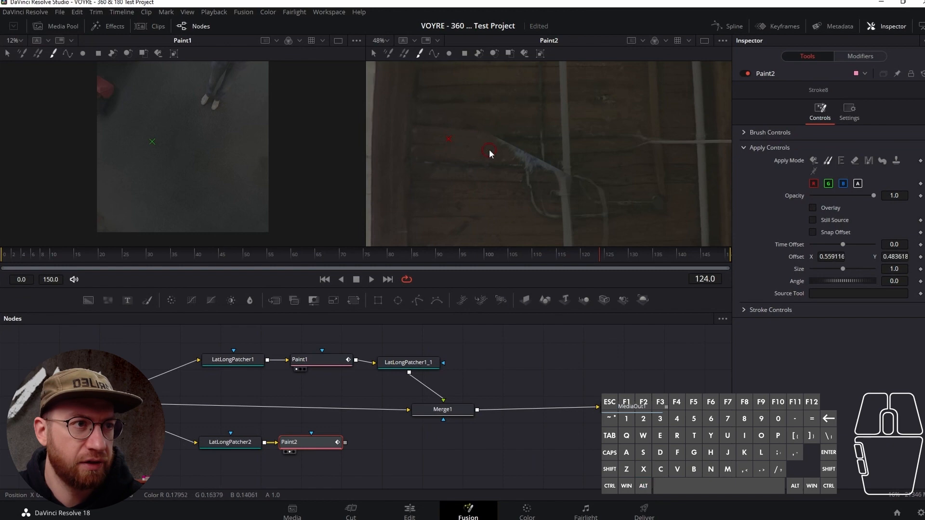
left_click(749, 133)
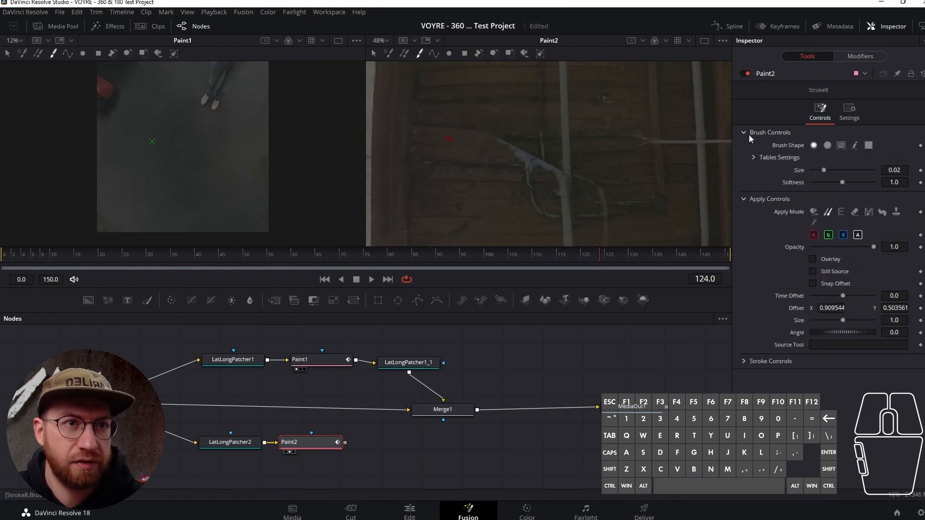
left_click_drag(825, 168, 851, 182)
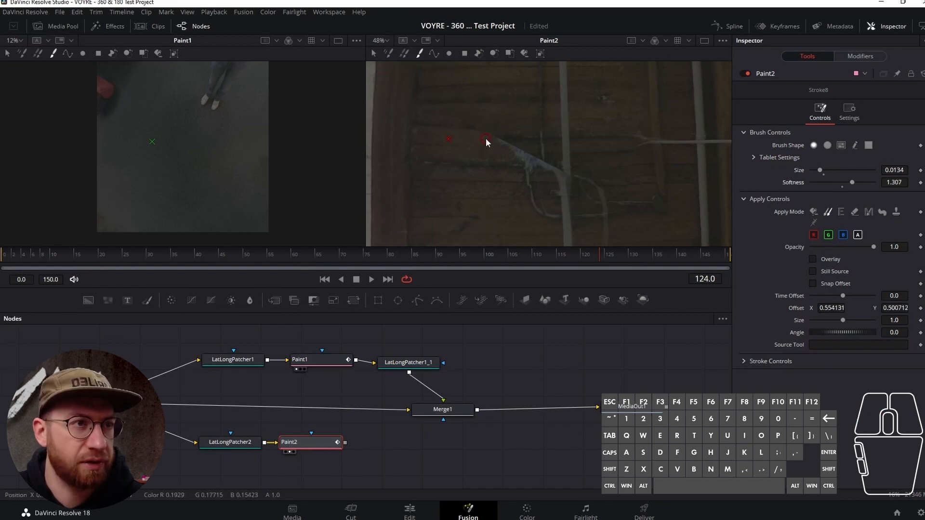
- Clone clean wood over the pale streak left of the central pipe and continue the thin vertical line down through the artefact
left_click_drag(486, 139, 493, 140)
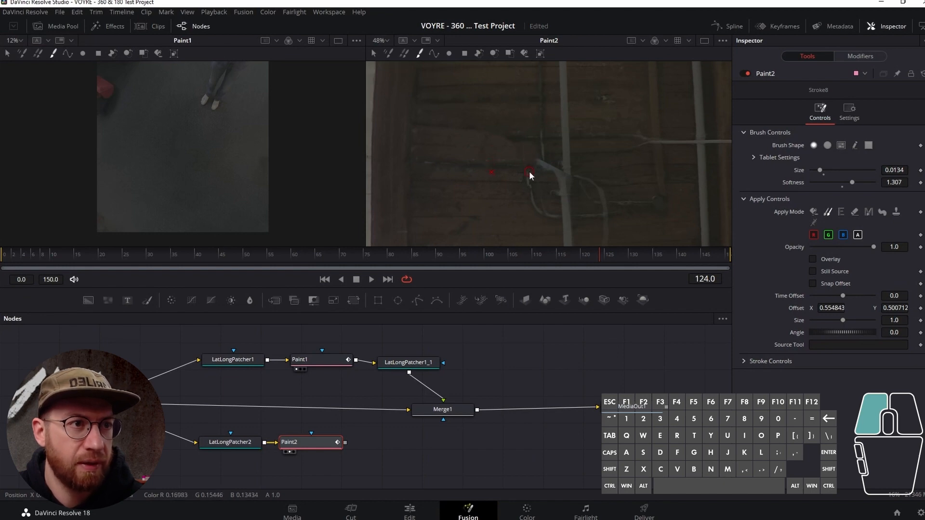
left_click_drag(528, 175, 523, 181)
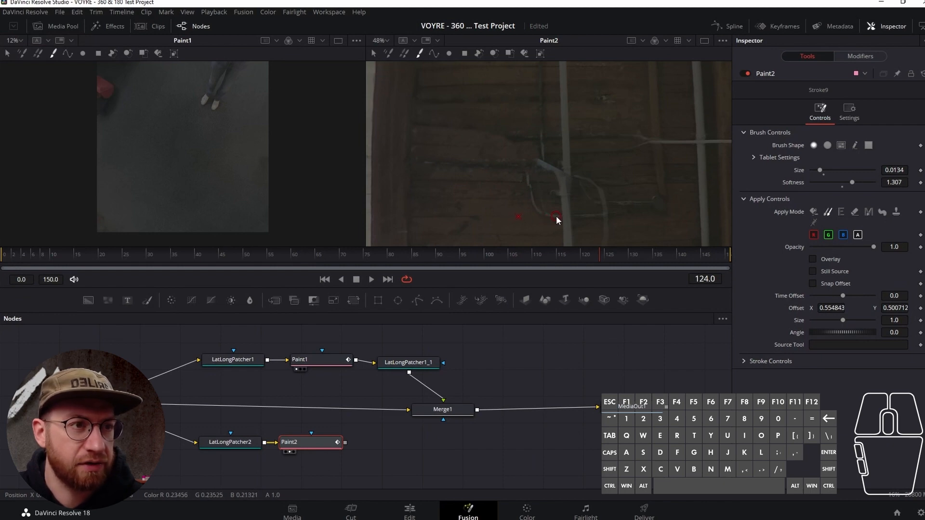
key("alt")
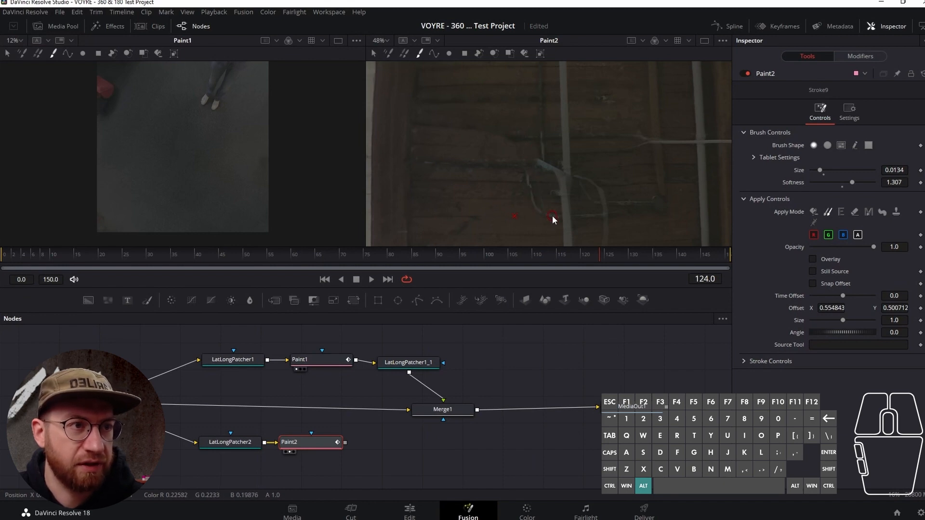
left_click(541, 137, "alt")
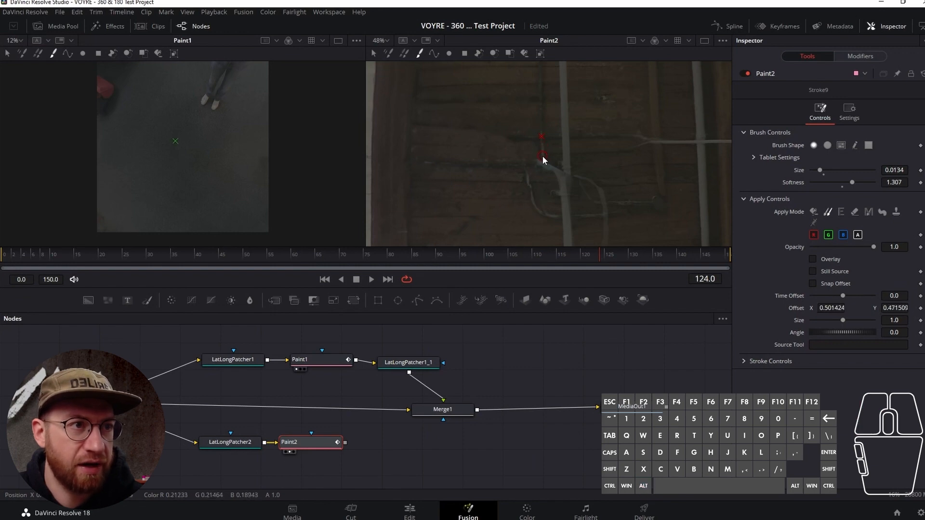
left_click_drag(543, 165, 542, 167)
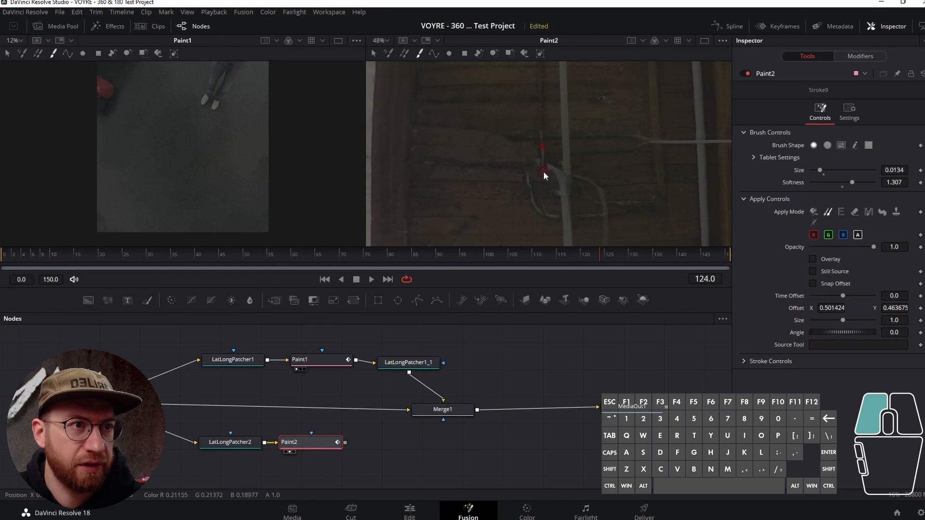
mouse_move(542, 179)
left_mouse_down()
mouse_move(529, 145)
mouse_move(541, 118)
mouse_move(543, 199)
left_mouse_up()
- Resample the ceiling and clone wood over the left arc of the looped cable beside the central pipe
key("alt")
left_click(542, 117, "alt")
key("alt")
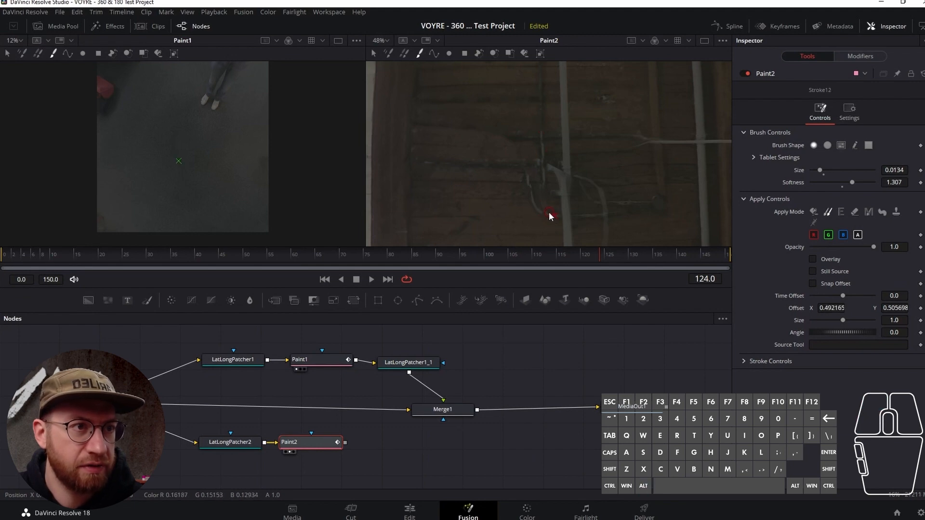
left_click(548, 215)
left_click(540, 212, "alt")
mouse_move(553, 215)
left_mouse_down()
mouse_move(542, 197)
mouse_move(542, 209)
left_mouse_up()
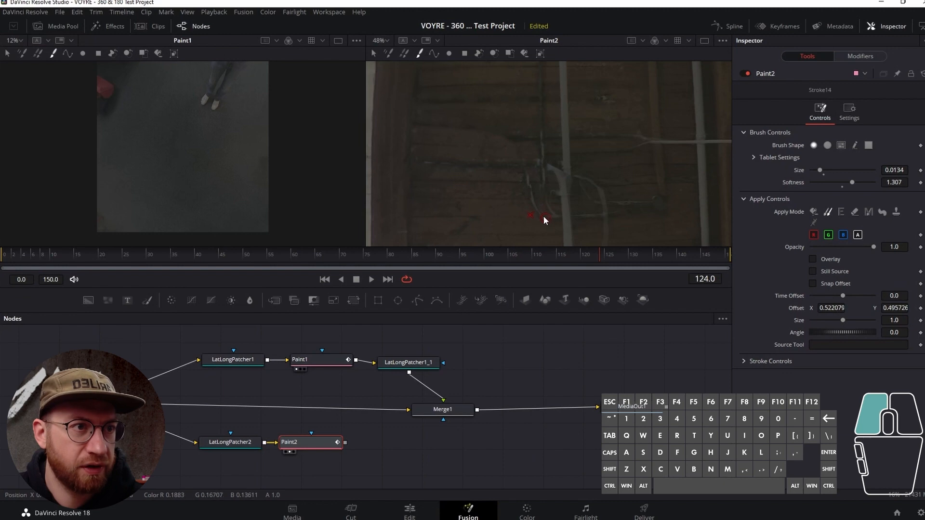
mouse_move(522, 164)
left_mouse_down()
mouse_move(513, 195)
mouse_move(531, 189)
mouse_move(515, 177)
left_mouse_up()
left_click(510, 184, "alt")
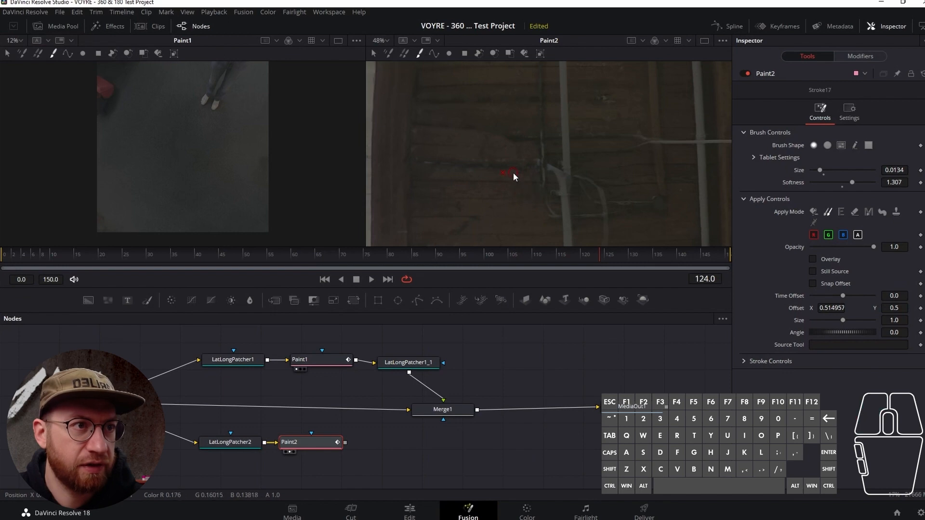
- Blend the cloned planks left of the thin vertical line with further wood strokes over the rounded patch edge
left_click(509, 127, "alt")
mouse_move(496, 131)
left_mouse_down()
mouse_move(469, 130)
mouse_move(508, 131)
mouse_move(489, 131)
left_mouse_up()
left_click_drag(507, 130, 446, 128)
mouse_move(439, 128)
left_mouse_down()
mouse_move(475, 127)
mouse_move(420, 128)
mouse_move(499, 134)
mouse_move(501, 157)
mouse_move(512, 130)
mouse_move(476, 134)
mouse_move(551, 128)
left_mouse_up()
left_click(498, 130, "alt")
left_click(510, 132, "alt")
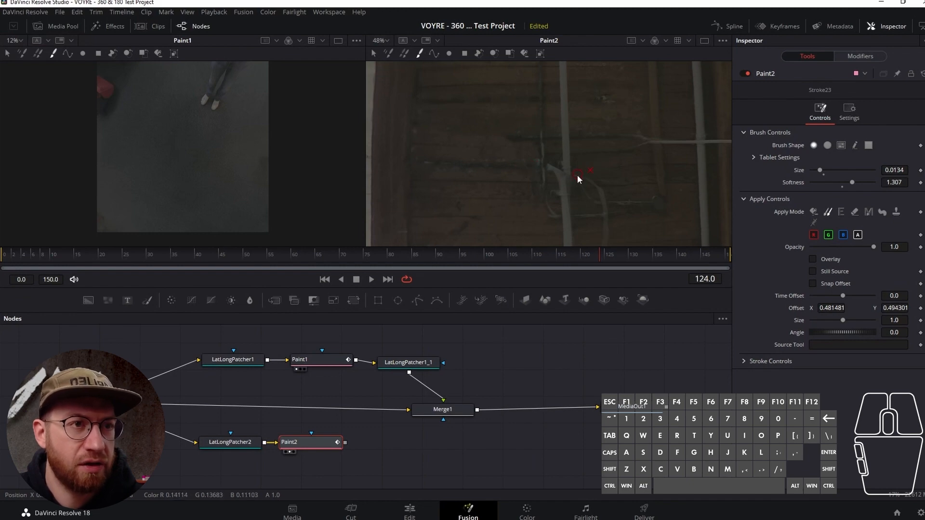
- Sample the thin vertical line and clone over the cable remains between it and the central pipe
left_click(542, 124, "alt")
left_click_drag(542, 143, 528, 185)
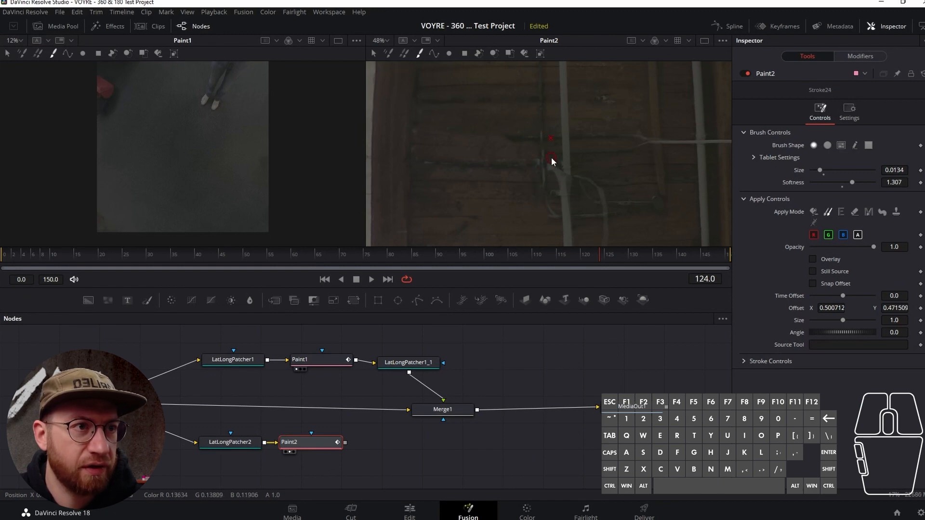
left_click(526, 172, "alt")
left_click_drag(551, 169, 534, 159)
mouse_move(535, 161)
left_mouse_down()
mouse_move(530, 195)
mouse_move(547, 216)
mouse_move(537, 217)
mouse_move(551, 222)
mouse_move(536, 218)
left_mouse_up()
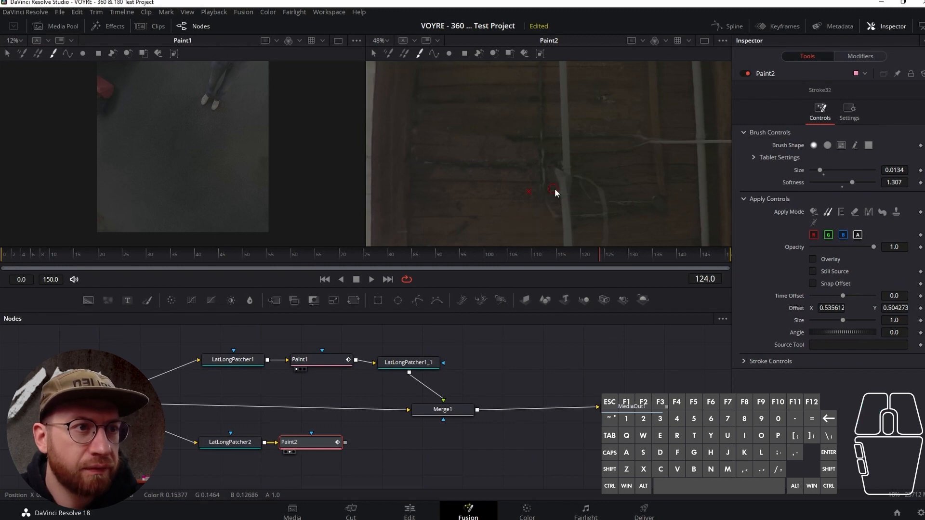
- Clone wood down the central pipe's left edge and over the dark horizontal cable to its right
left_click(555, 154, "alt")
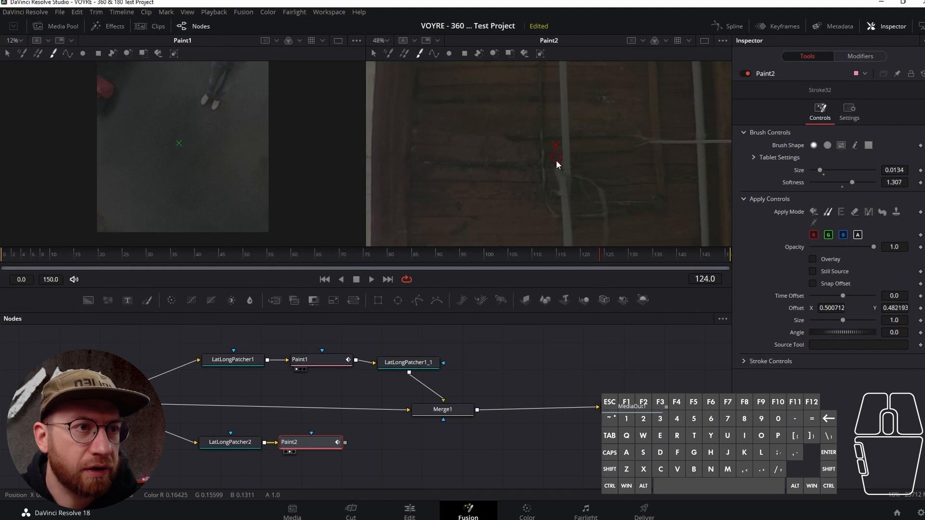
left_click_drag(556, 172, 561, 212)
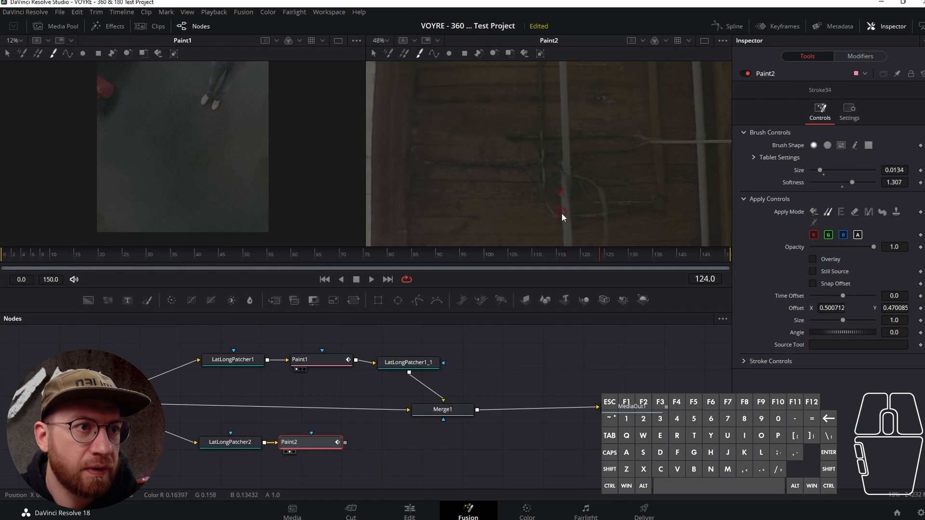
mouse_move(556, 171)
left_mouse_down()
mouse_move(623, 128)
mouse_move(641, 136)
mouse_move(618, 135)
mouse_move(648, 134)
mouse_move(606, 155)
mouse_move(648, 138)
mouse_move(620, 152)
mouse_move(616, 179)
mouse_move(631, 171)
mouse_move(622, 159)
mouse_move(654, 136)
left_mouse_up()
left_click(653, 122, "alt")
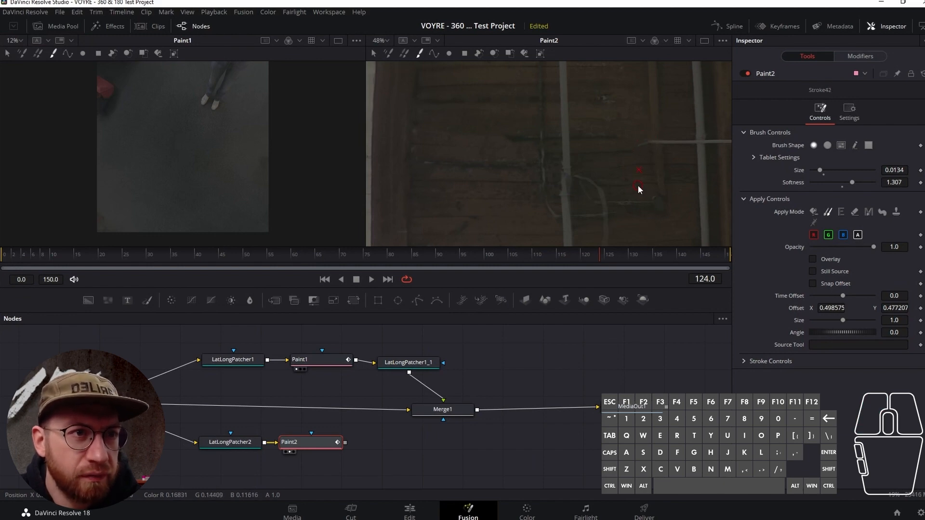
- Sample clean planks near the right-hand pipe and clone them over the lower end of the hanging cable tail
scroll(638, 192, "down", 1)
scroll(638, 192, "up", 1)
scroll(638, 192, "down", 2)
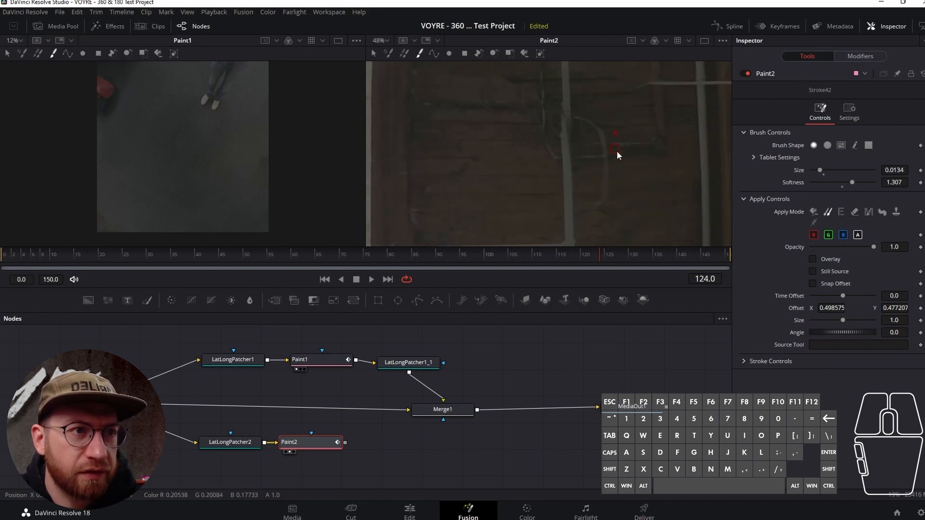
scroll(635, 222, "down", 2)
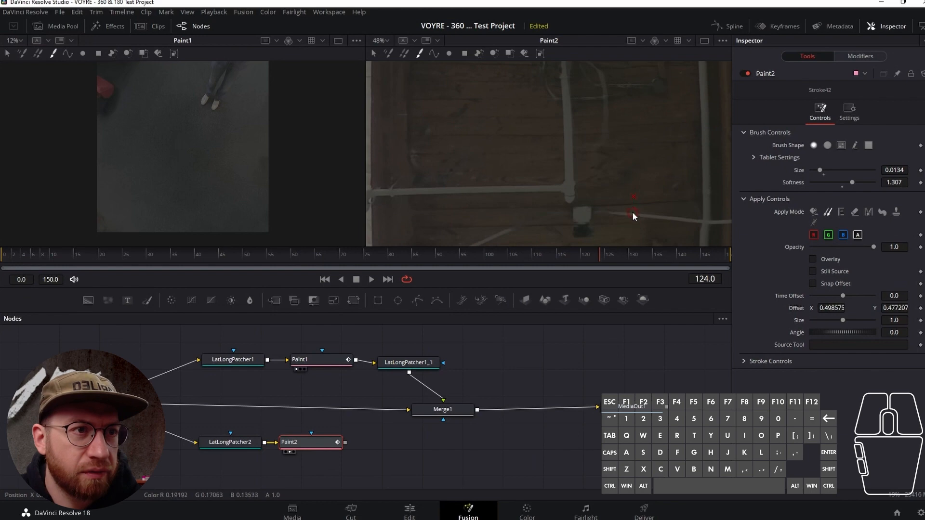
left_click(655, 172, "alt")
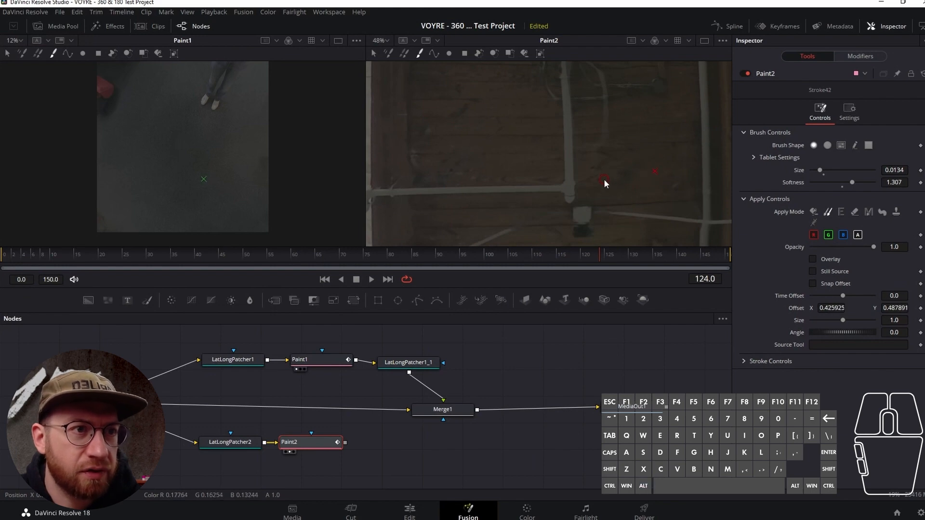
left_click_drag(603, 170, 601, 164)
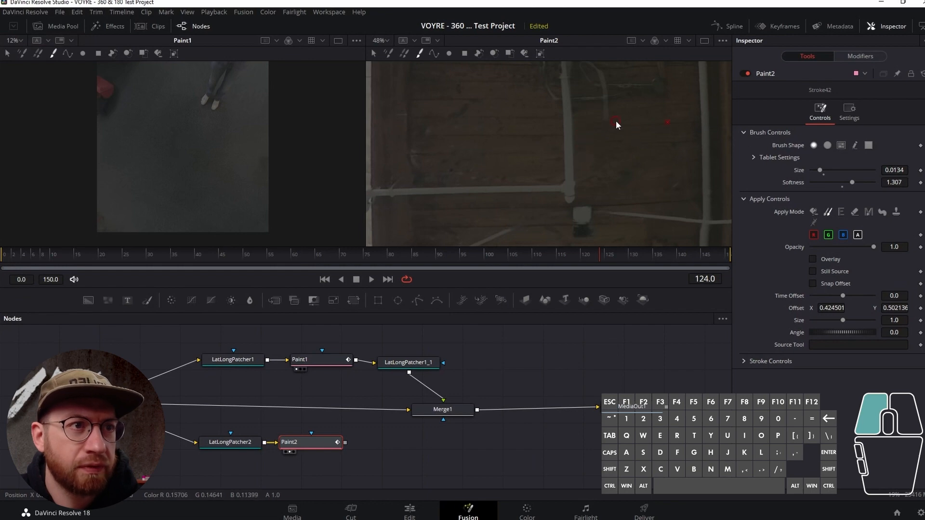
mouse_move(612, 113)
left_mouse_down()
mouse_move(606, 120)
mouse_move(620, 121)
mouse_move(613, 132)
left_mouse_up()
- Resample nearby wood and clone out the rest of the cable tail between the two vertical pipes
left_click(655, 125, "alt")
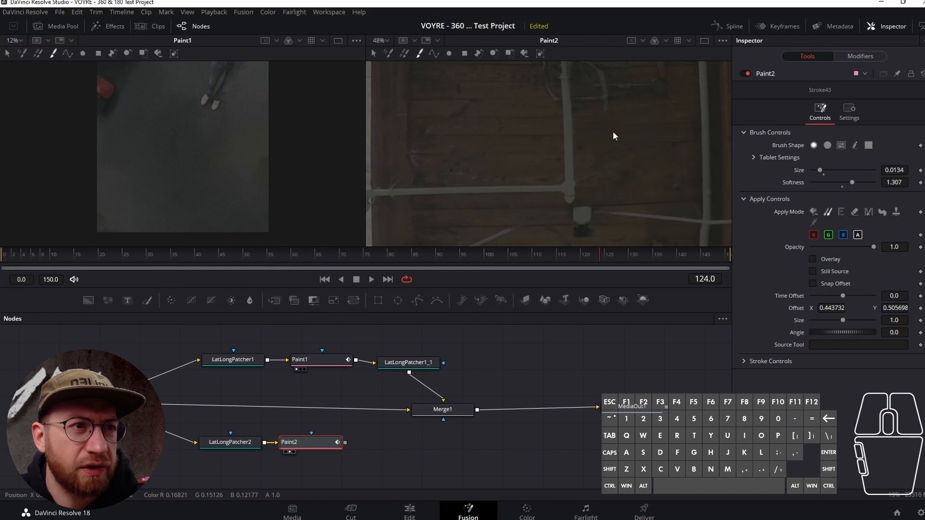
left_click(659, 122, "alt")
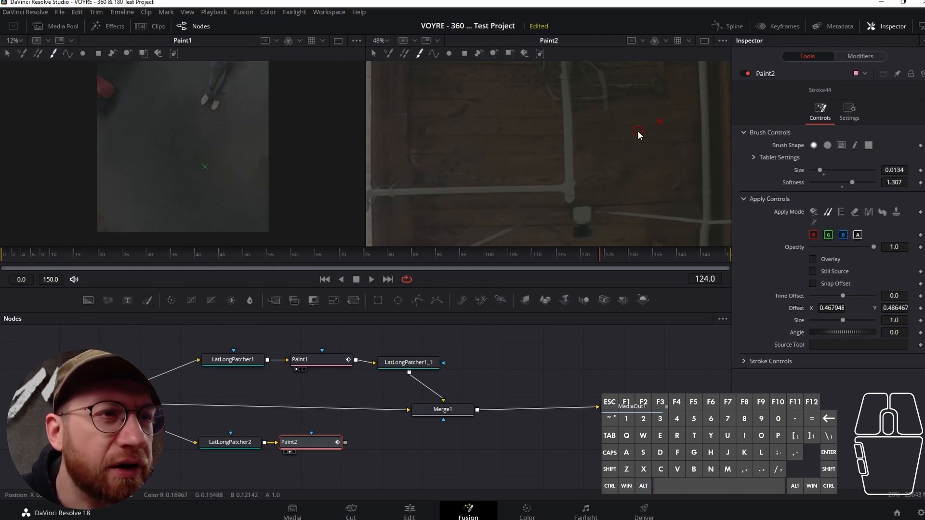
left_click(654, 125, "alt")
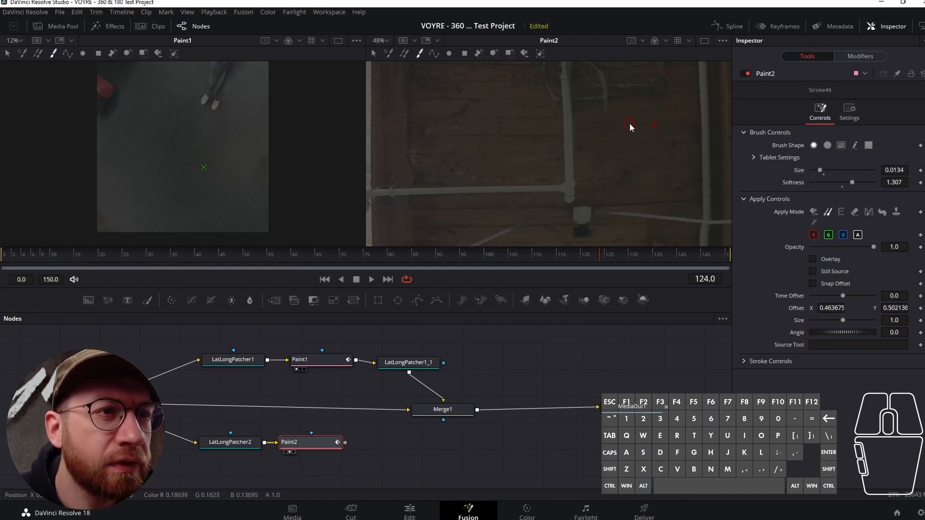
left_click_drag(613, 127, 610, 126)
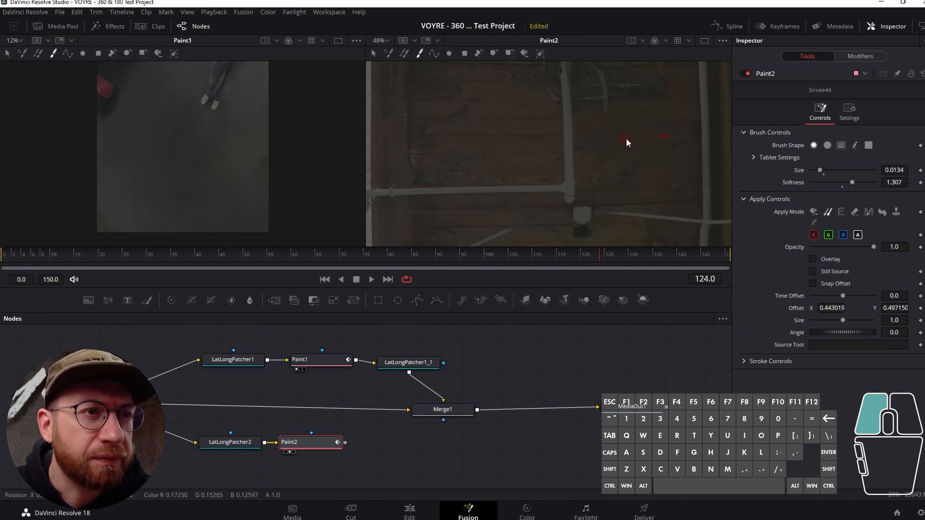
mouse_move(608, 137)
left_mouse_down()
mouse_move(630, 162)
mouse_move(606, 157)
mouse_move(611, 122)
mouse_move(600, 113)
mouse_move(618, 108)
mouse_move(615, 126)
mouse_move(596, 130)
mouse_move(623, 127)
mouse_move(599, 129)
left_mouse_up()
left_click(643, 128, "alt")
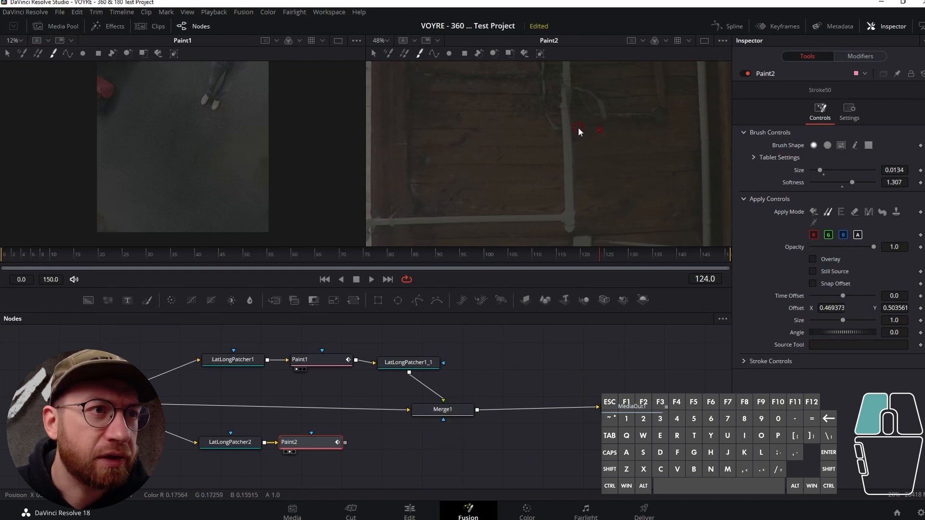
- Clone wood over the curved cable arc joining the central pipe to the short horizontal line on its right
left_click_drag(606, 126, 606, 127)
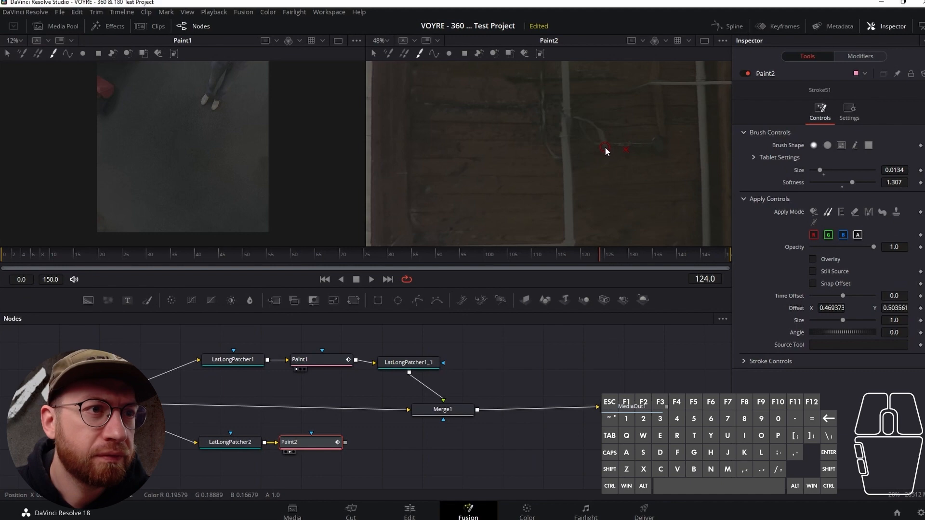
left_click_drag(601, 136, 601, 137)
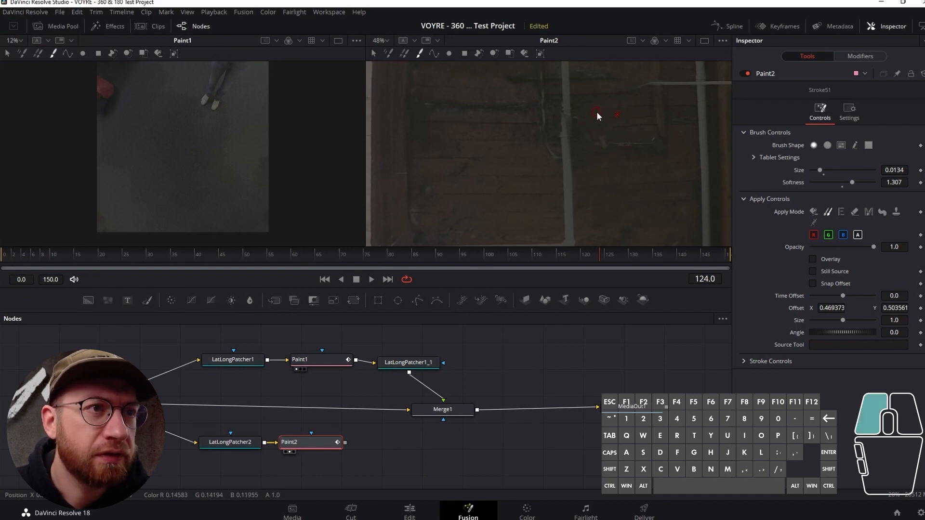
mouse_move(618, 105)
left_mouse_down()
mouse_move(596, 106)
mouse_move(638, 110)
mouse_move(577, 106)
left_mouse_up()
left_click(639, 104, "alt")
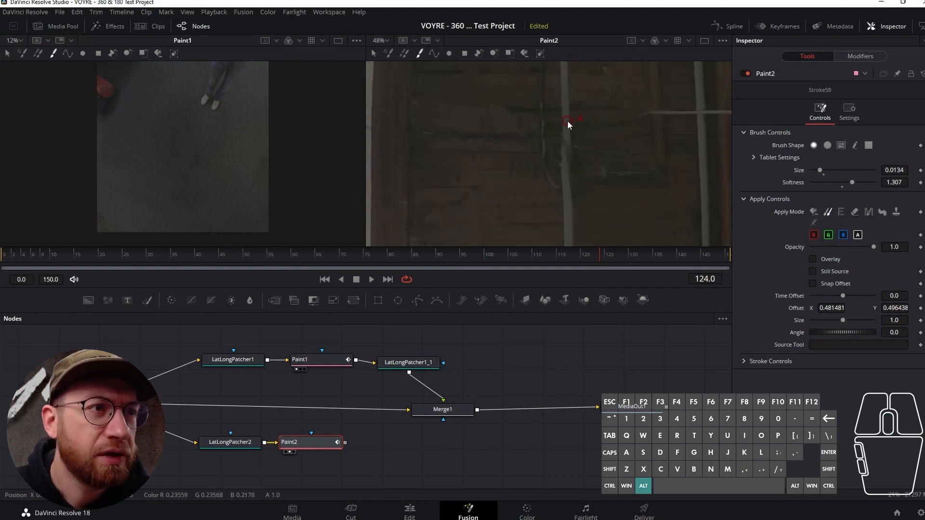
- Rebuild the damaged stretch of the central pipe by cloning intact pipe sections from above and below it
left_click(567, 120, "alt")
left_click_drag(566, 145, 566, 181)
left_click(568, 210, "alt")
left_click_drag(566, 179, 565, 131)
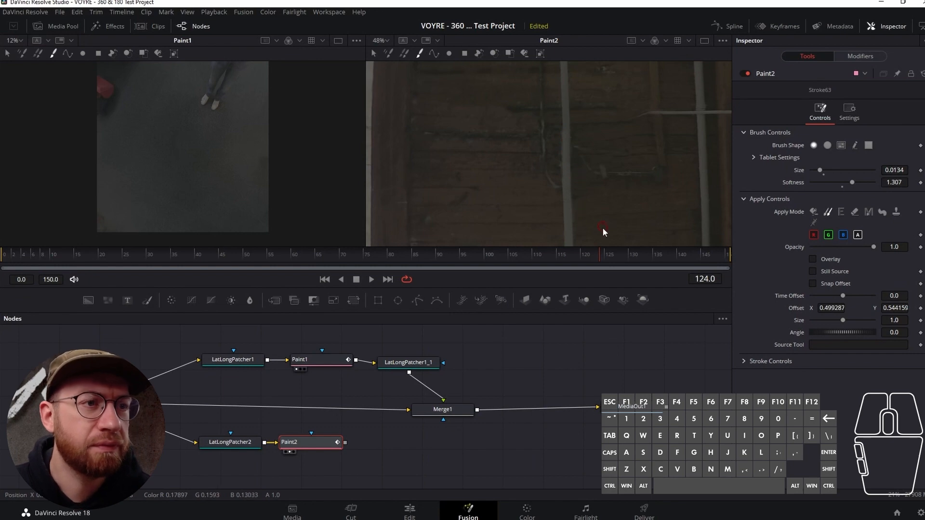
- Clone wood over the dark residue just right of the rebuilt central pipe
left_click(632, 162, "alt")
mouse_move(616, 165)
left_mouse_down()
mouse_move(599, 166)
mouse_move(579, 147)
mouse_move(624, 148)
mouse_move(587, 152)
mouse_move(578, 136)
left_mouse_up()
left_click(617, 148, "alt")
left_click(623, 149, "alt")
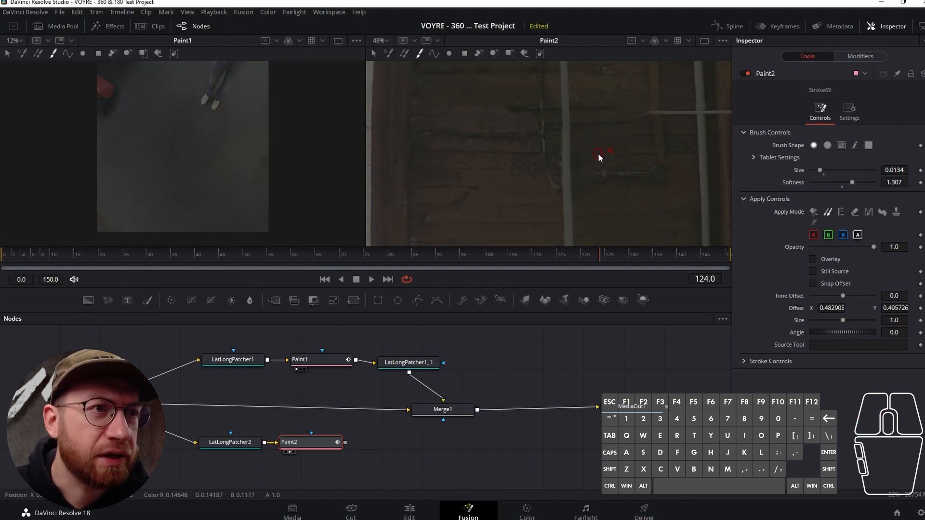
- Clone the thin horizontal line right of the central pipe so that it extends to the pipe and continues past it
scroll(630, 189, "up", 2)
scroll(630, 189, "up", 3)
scroll(629, 191, "up", 3)
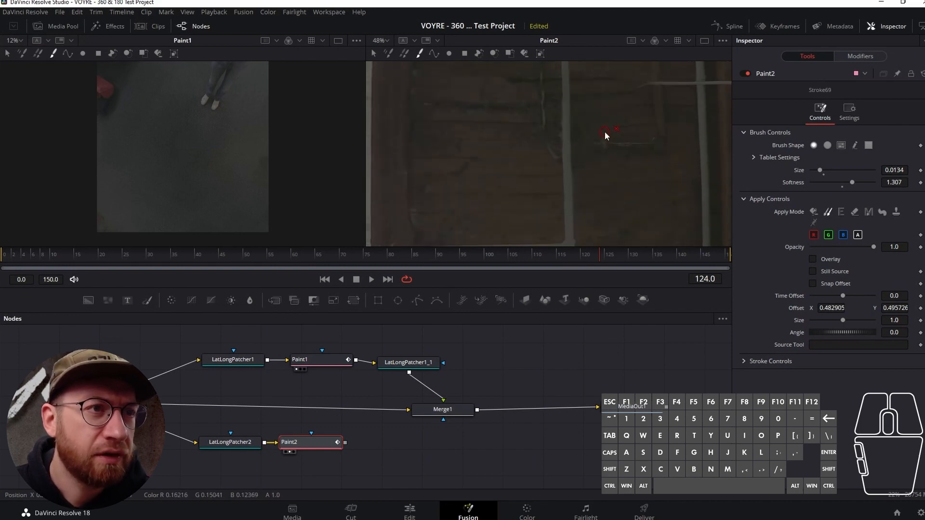
mouse_move(604, 132)
left_mouse_down()
mouse_move(581, 130)
mouse_move(616, 135)
mouse_move(592, 138)
mouse_move(593, 145)
left_mouse_up()
left_click(635, 146, "alt")
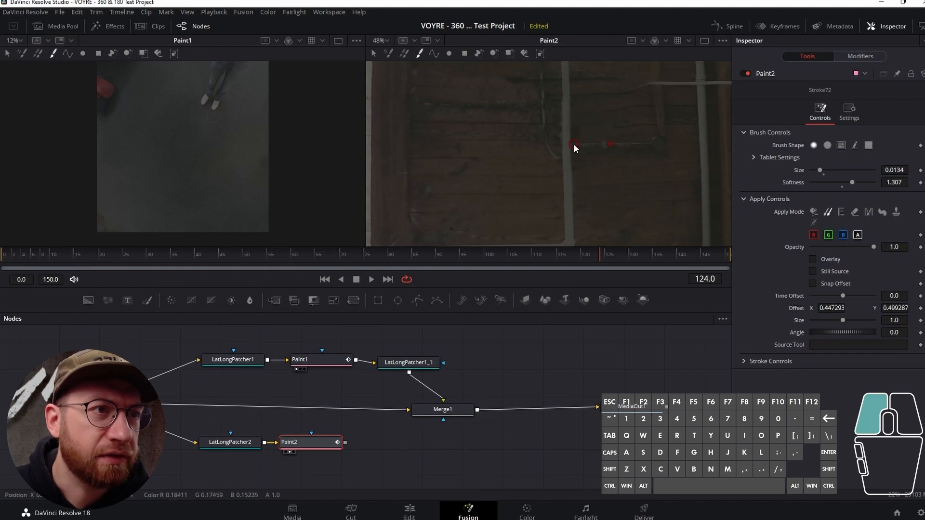
left_click_drag(582, 144, 582, 145)
left_click(634, 144, "alt")
left_click_drag(579, 145, 577, 146)
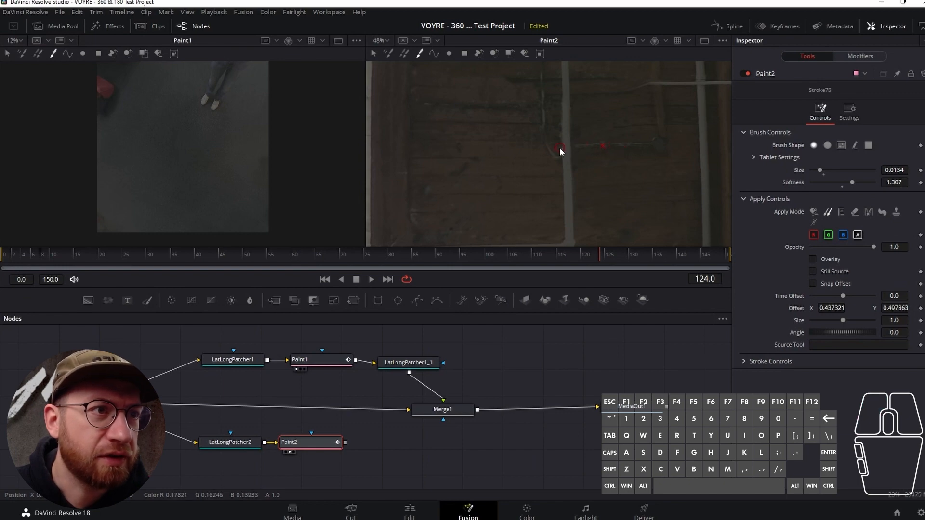
left_click(626, 143, "alt")
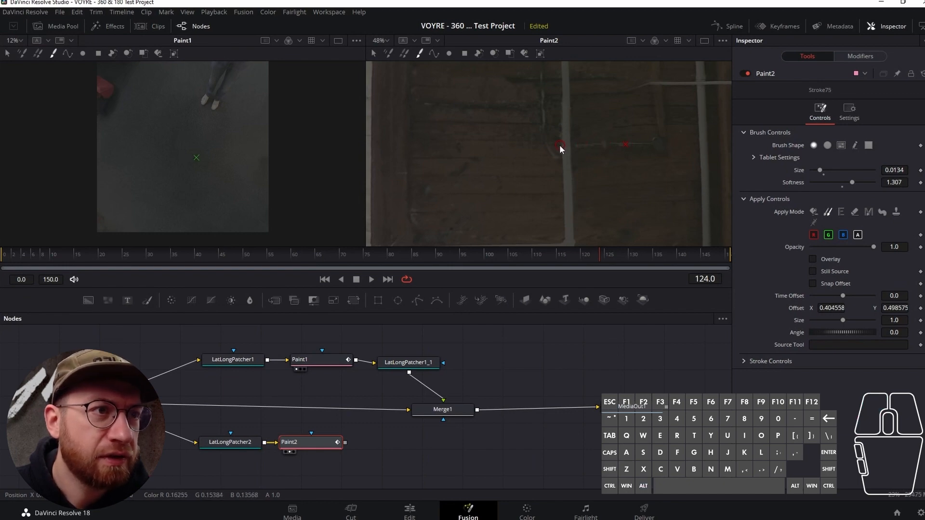
left_click(556, 145)
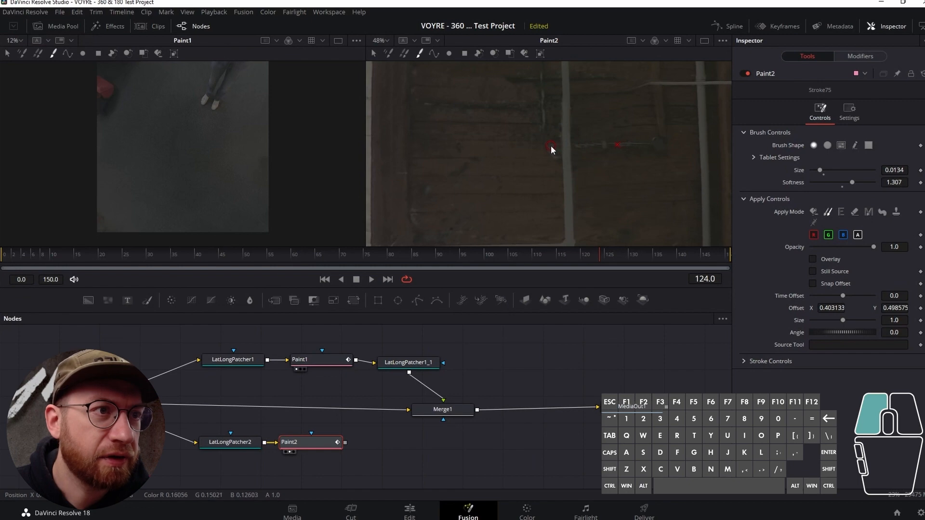
- Clone wood over the last curved cable piece left of the central pipe and extend the thin vertical line downward
mouse_move(550, 142)
left_mouse_down()
mouse_move(565, 162)
mouse_move(543, 152)
left_mouse_up()
left_click(527, 154, "alt")
left_click_drag(543, 151, 537, 152)
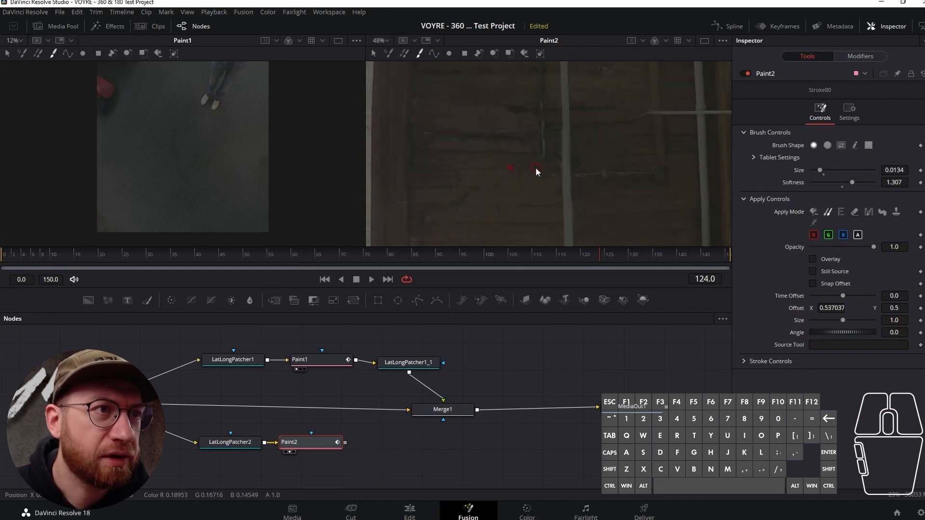
left_click(544, 110, "alt")
left_click_drag(545, 126, 543, 139)
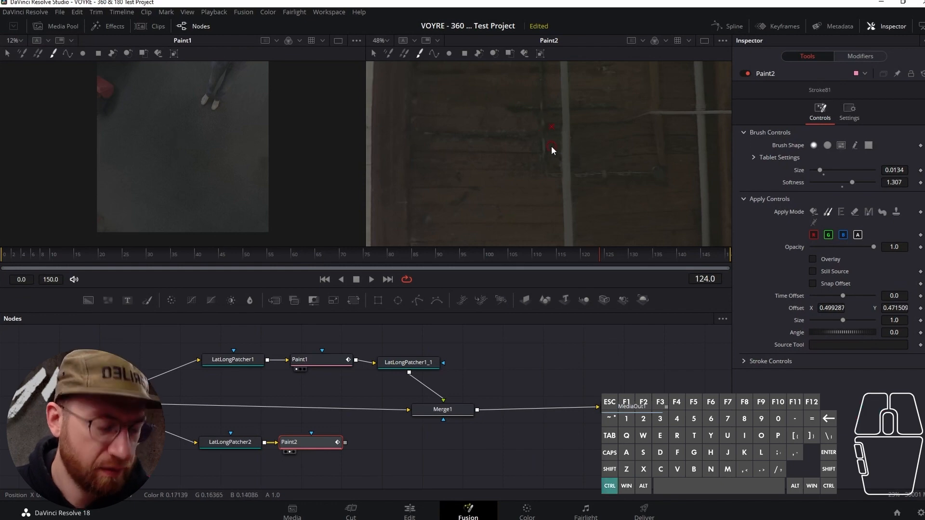
- Undo the last stroke and clone the thin vertical line left of the central pipe further down from its intact part above
key("ctrl+z")
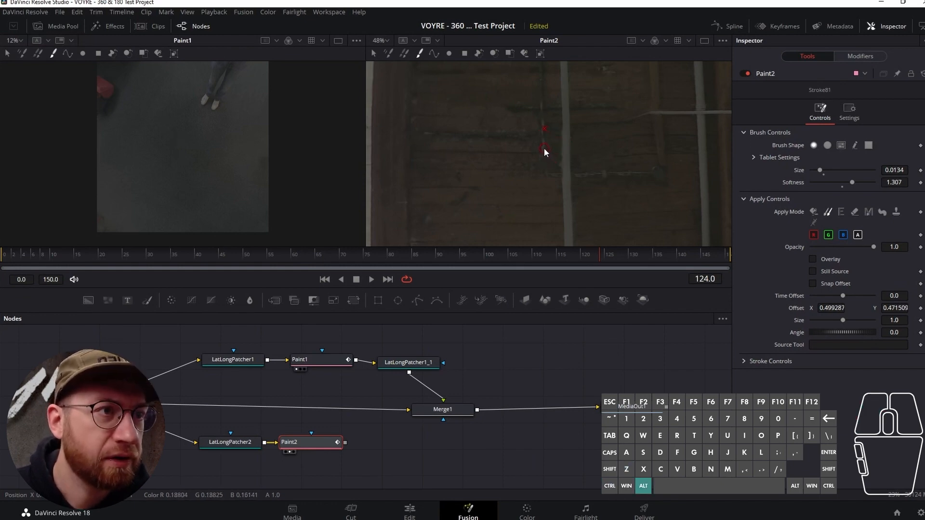
left_click(544, 144, "alt")
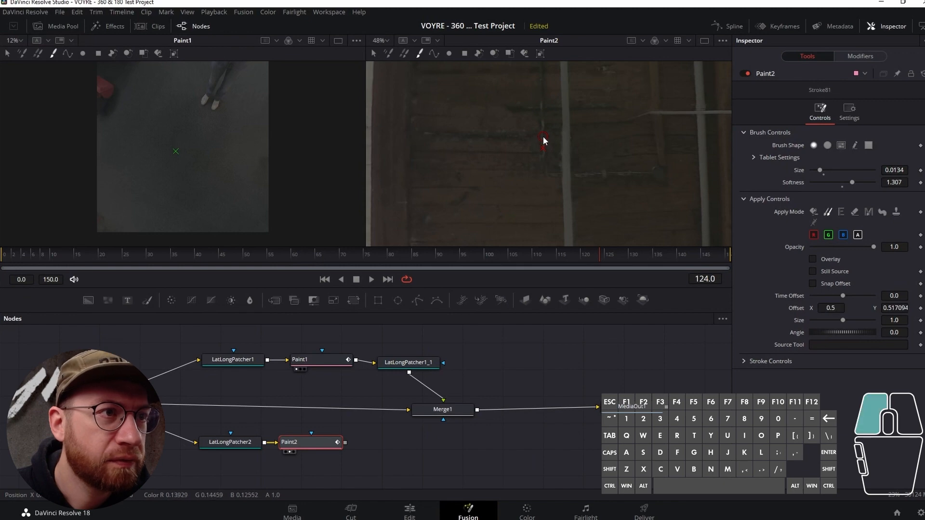
left_click_drag(544, 139, 544, 142)
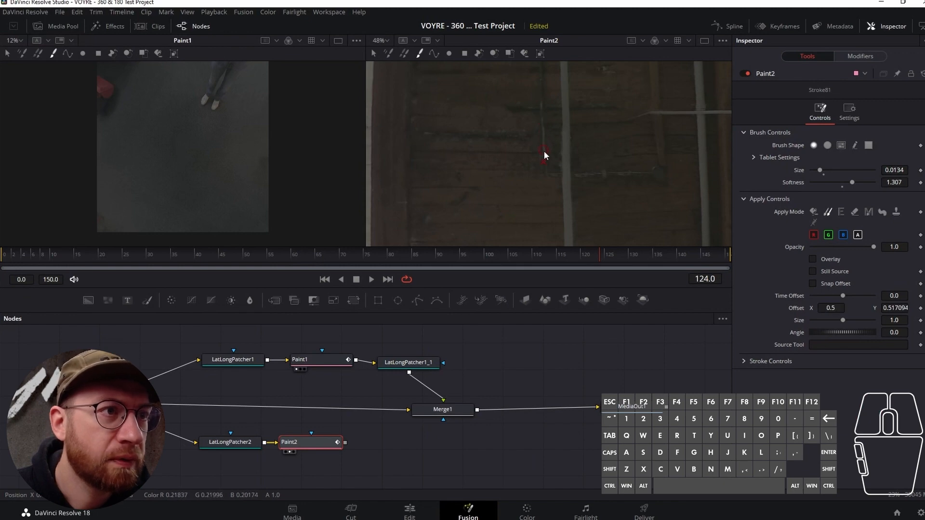
left_click(542, 137, "alt")
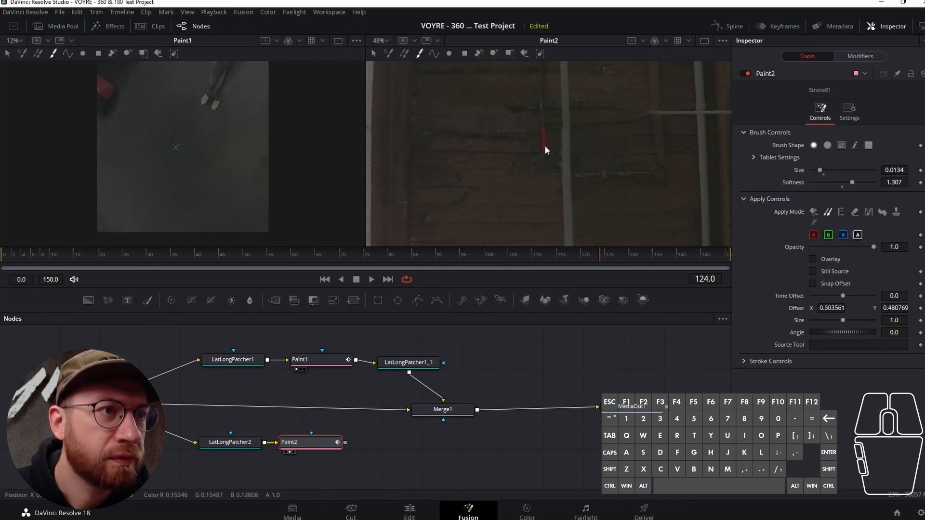
left_click_drag(545, 149, 544, 154)
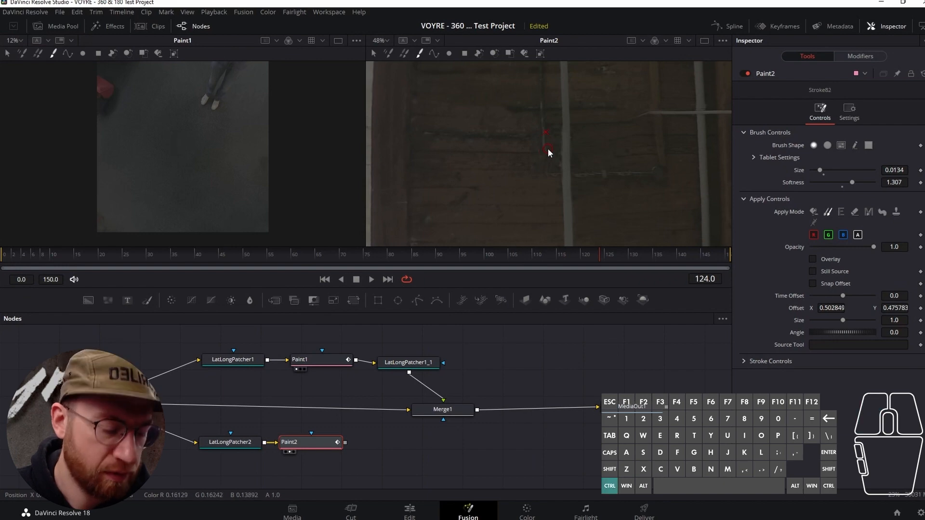
left_click(543, 140, "alt")
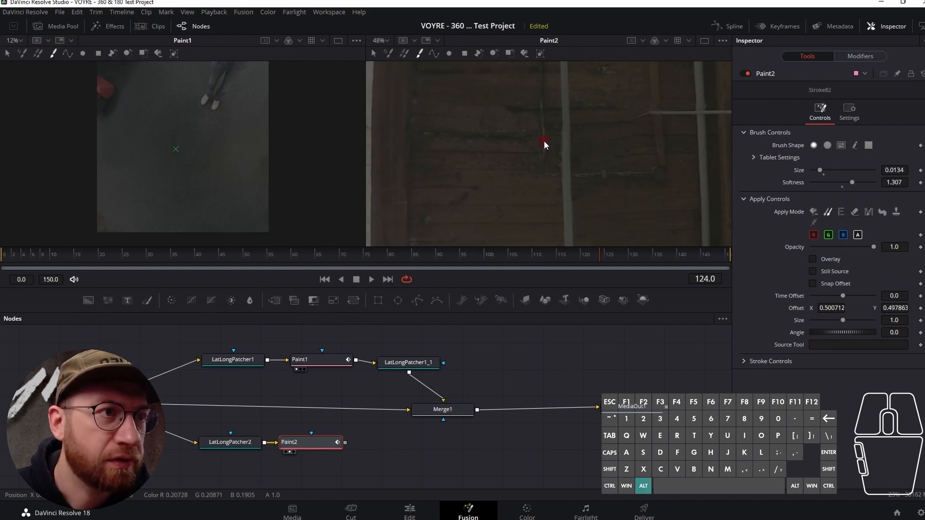
left_click_drag(544, 149, 545, 157)
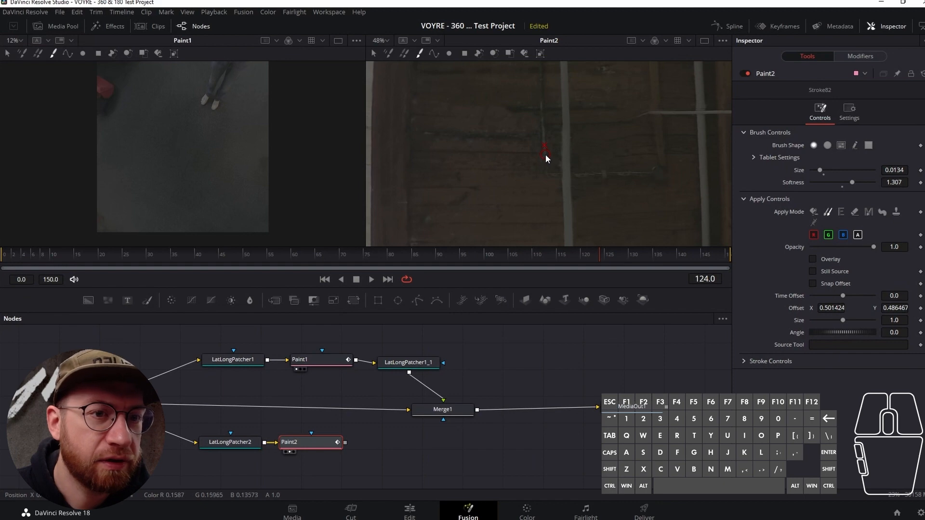
- Clone another section of the thin vertical line, aligning it with the stroke's Overlay option, and turn Overlay off again
left_click(813, 260)
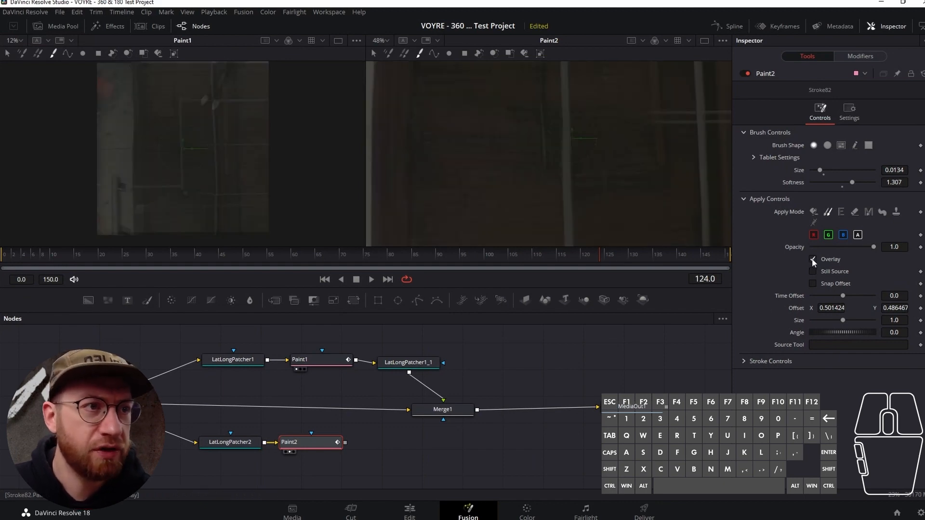
left_click(541, 121, "alt")
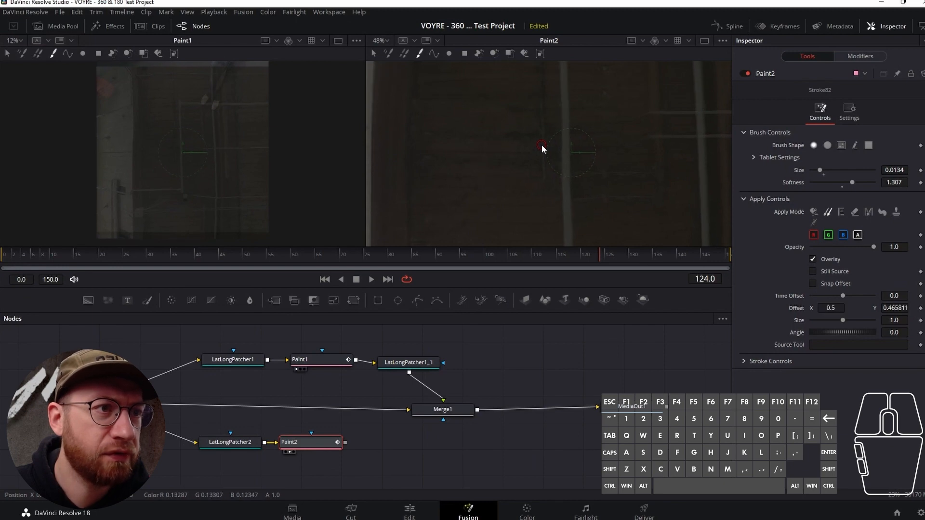
mouse_move(541, 149)
left_mouse_down()
mouse_move(542, 157)
mouse_move(542, 148)
left_mouse_up()
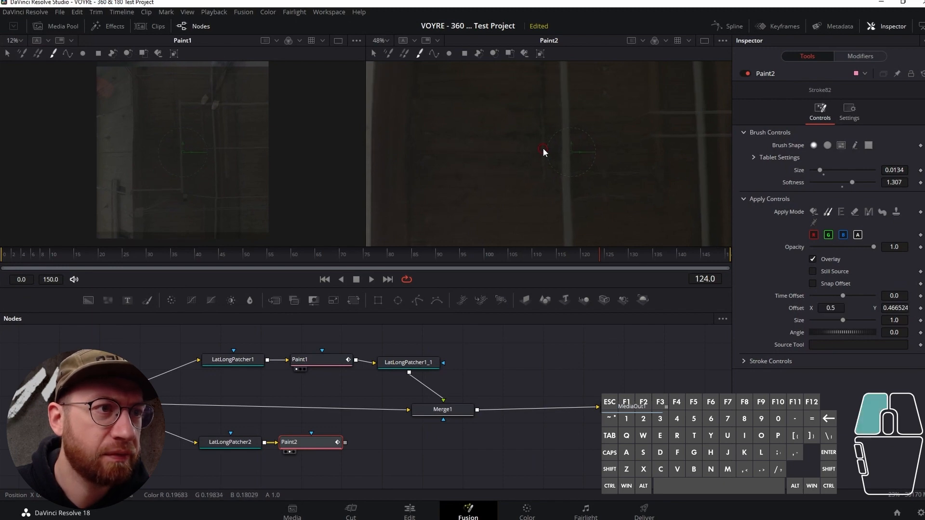
left_click(812, 259)
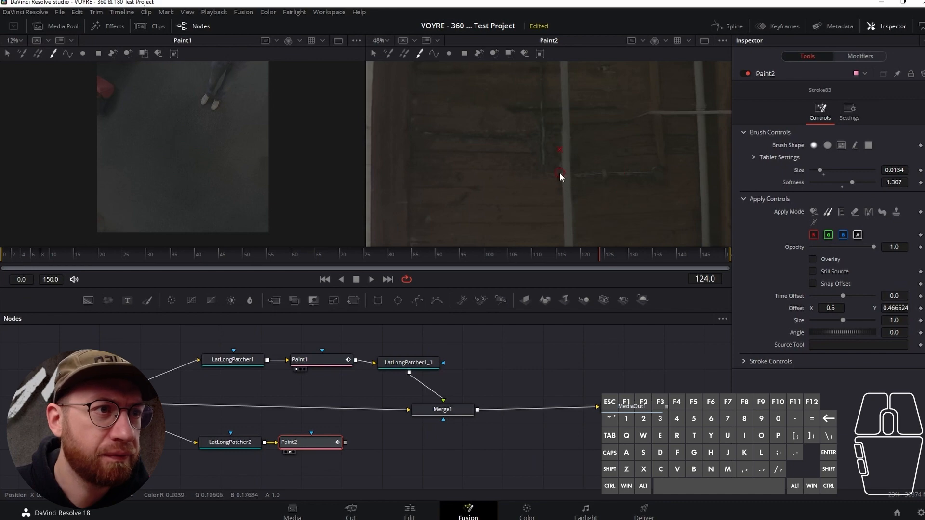
- Clone the lower thin horizontal line to the left of the central pipe and extend the thin vertical line down to meet it
key("alt")
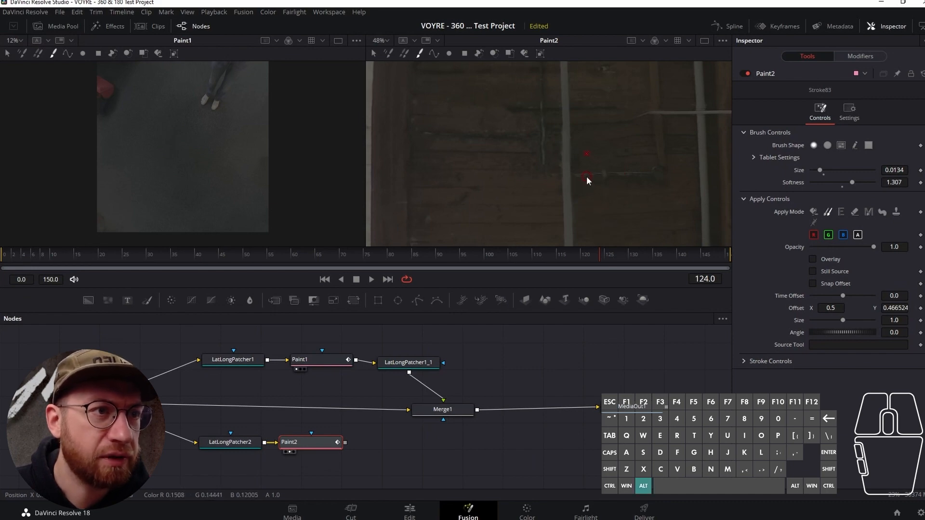
left_click(585, 174, "alt")
left_click_drag(552, 173, 543, 173)
left_click(542, 151, "alt")
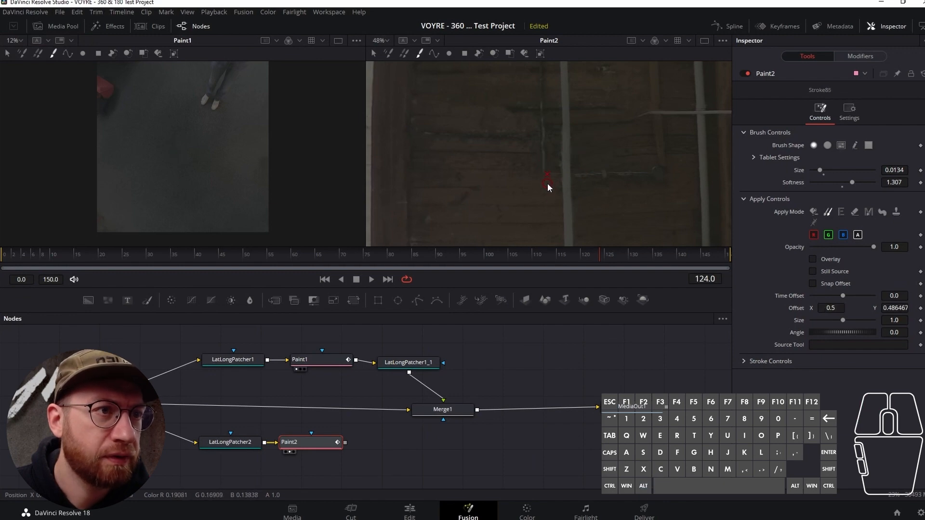
scroll(539, 192, "up", 3)
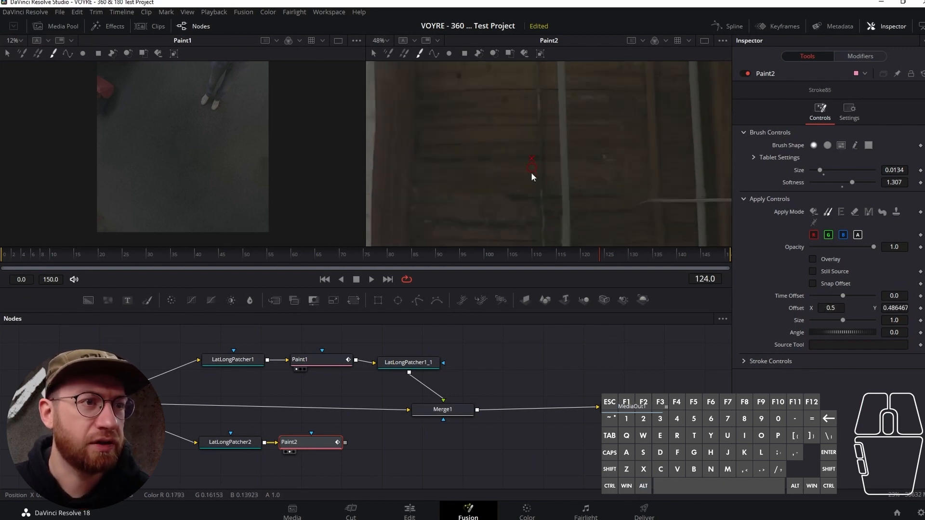
scroll(545, 165, "down", 4)
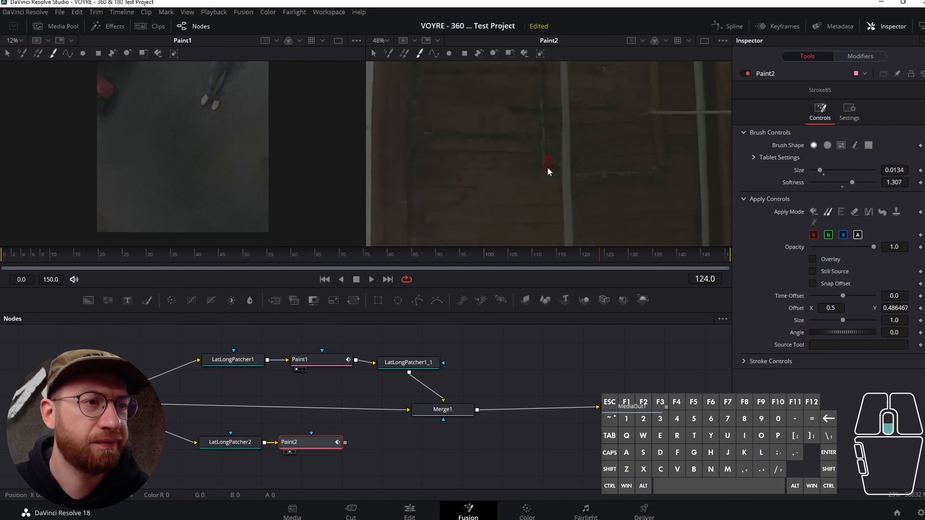
- Clone clean wood over the dark residue between the thin vertical line and the central pipe, just above the lower corner
key("alt")
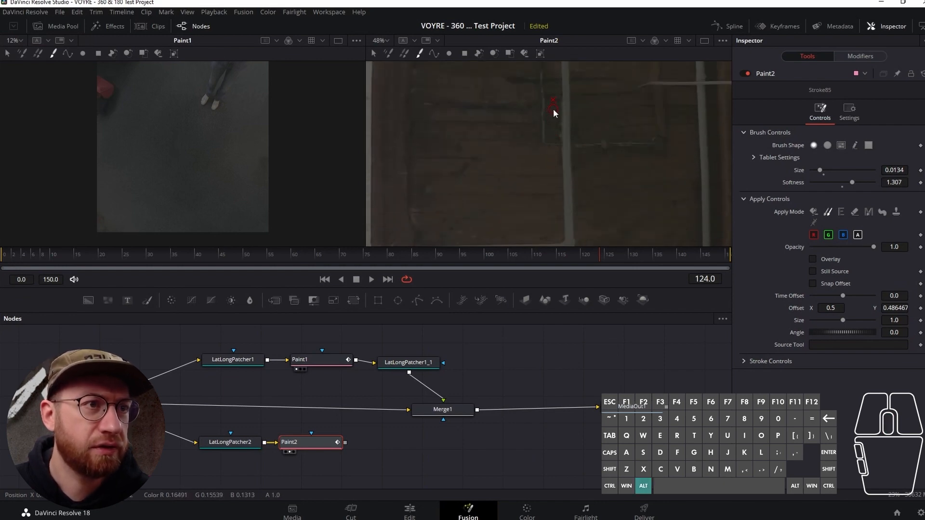
left_click(518, 131, "alt")
mouse_move(557, 133)
left_mouse_down()
mouse_move(555, 124)
mouse_move(556, 142)
left_mouse_up()
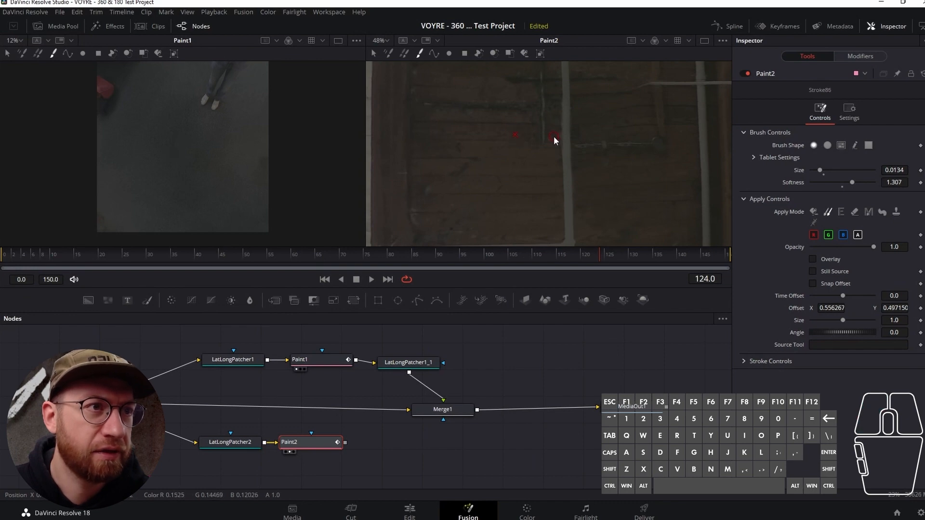
left_click(551, 132)
left_click(524, 124, "alt")
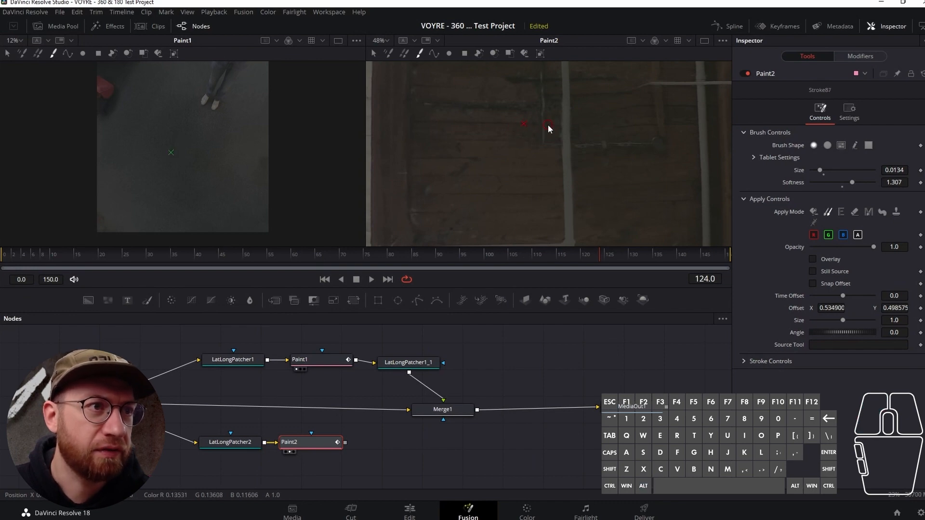
left_click_drag(551, 124, 556, 127)
left_click_drag(556, 126, 554, 137)
- Clone nearby wood over the remaining marks on the ceiling boards just left of the right-hand vertical pipe
scroll(541, 174, "down", 2)
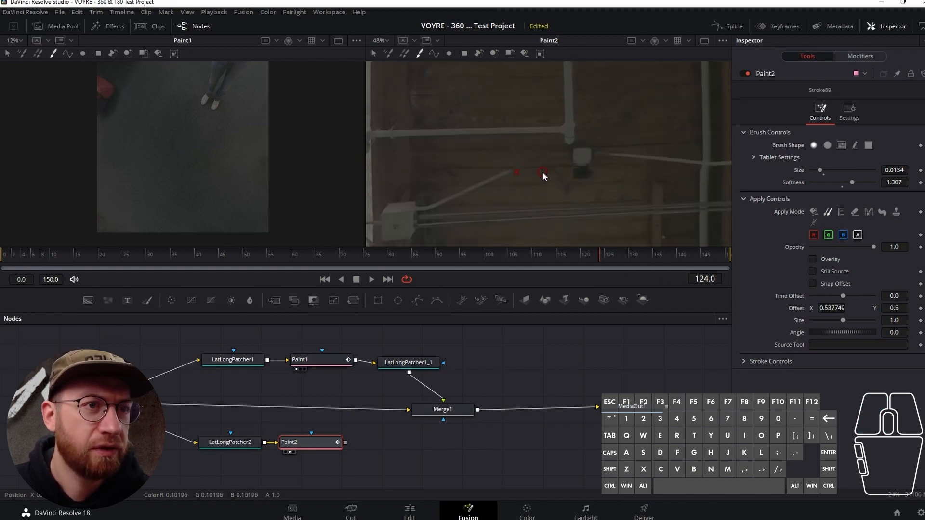
left_click(653, 177, "alt")
mouse_move(675, 187)
left_mouse_down()
mouse_move(695, 209)
mouse_move(672, 181)
left_mouse_up()
left_click(686, 190)
left_click(652, 192, "alt")
left_click(672, 190)
left_click(682, 206, "alt")
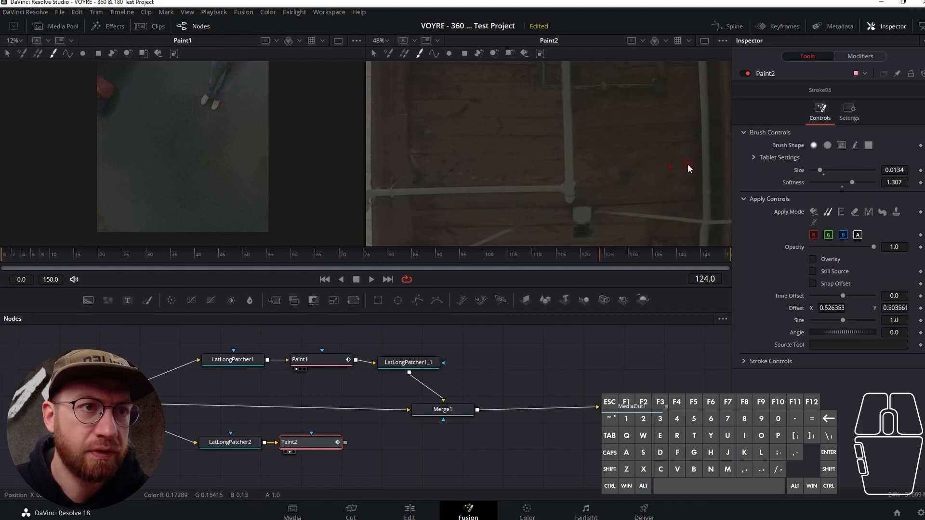
left_click(676, 154)
- Check the retouched ceiling as a whole and save the project
scroll(674, 168, "up", 7)
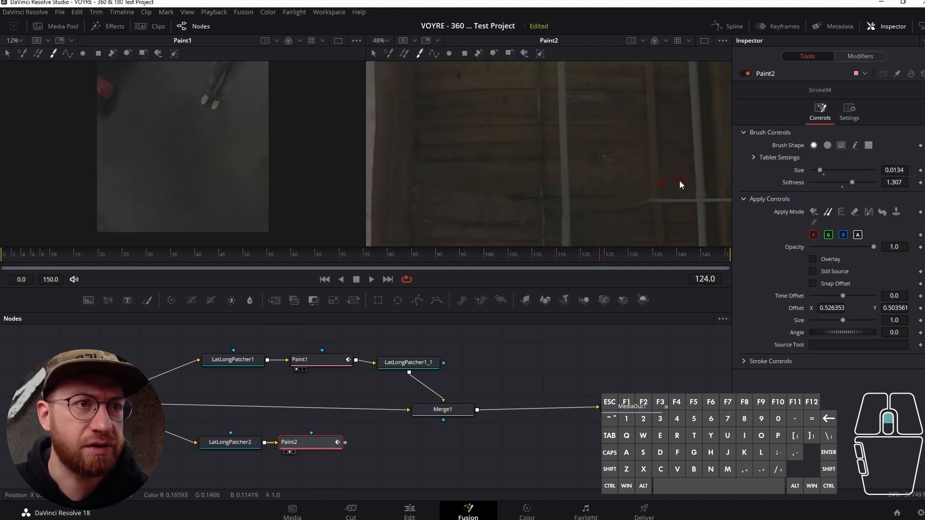
scroll(679, 180, "down", 5)
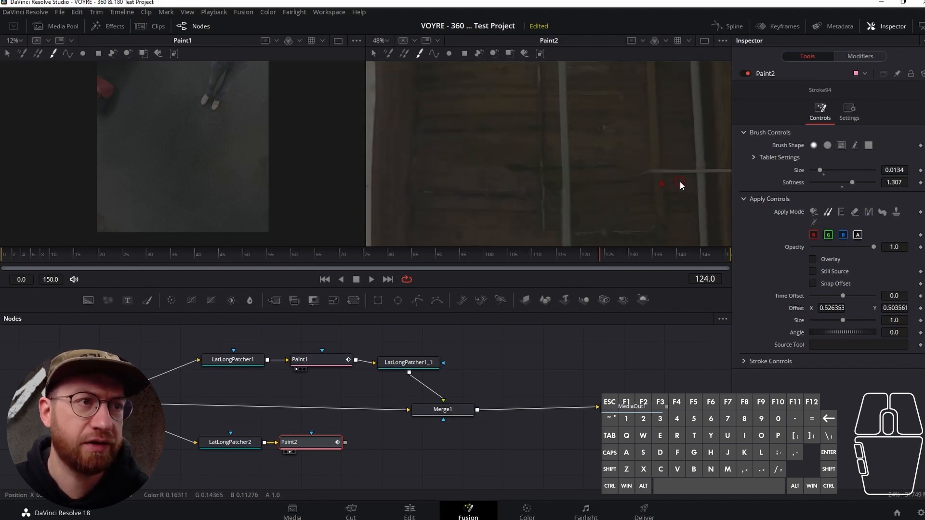
scroll(680, 181, "up", 3)
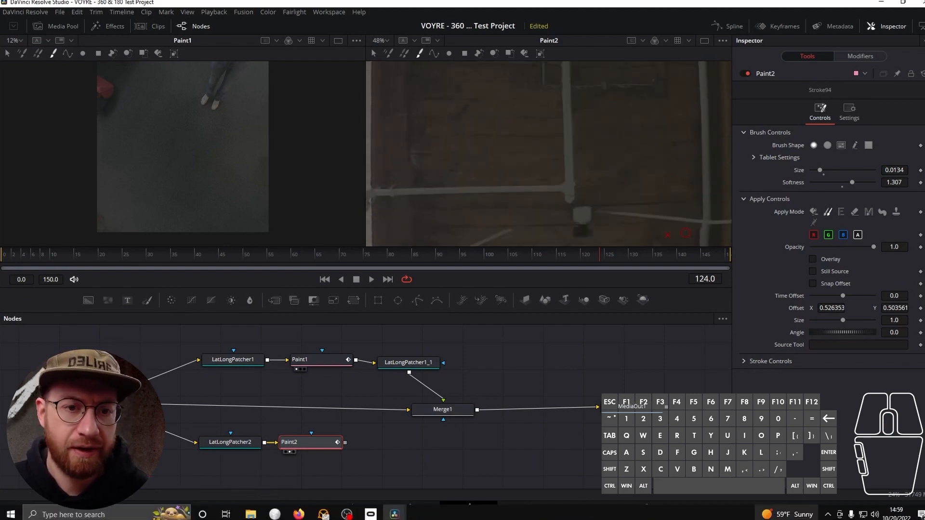
scroll(596, 186, "down", 4, "ctrl")
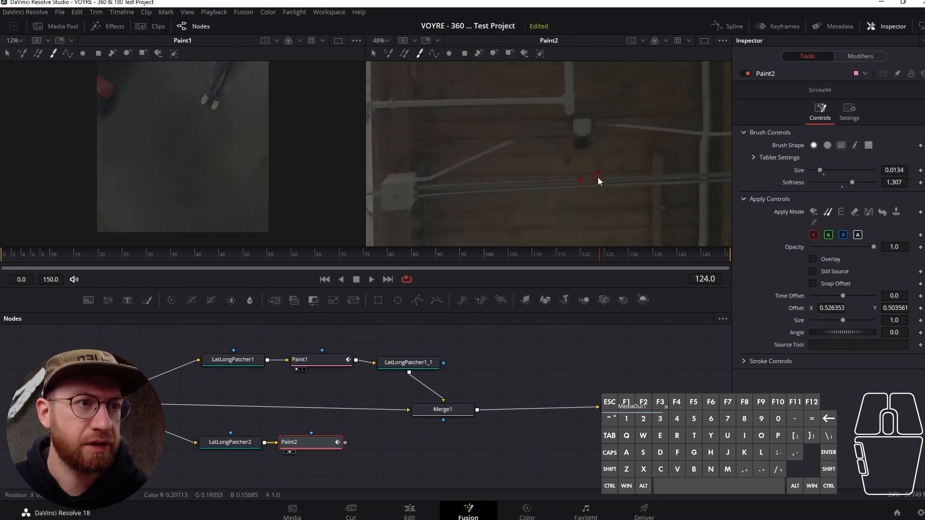
scroll(595, 152, "down", 3, "ctrl")
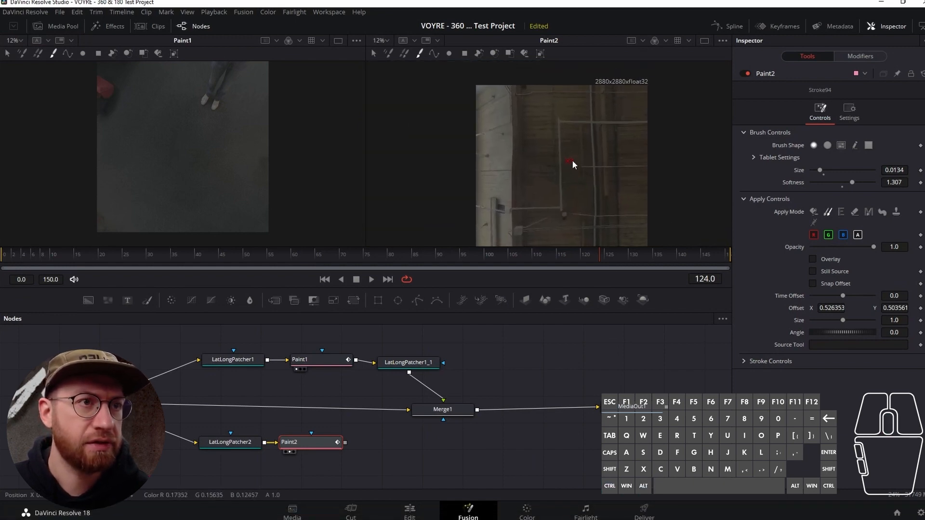
left_click(61, 12)
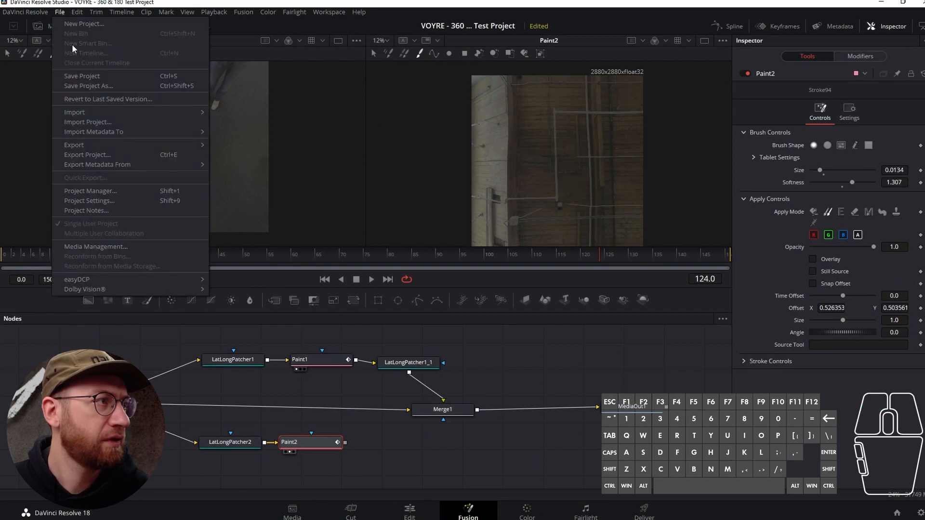
left_click(84, 77)
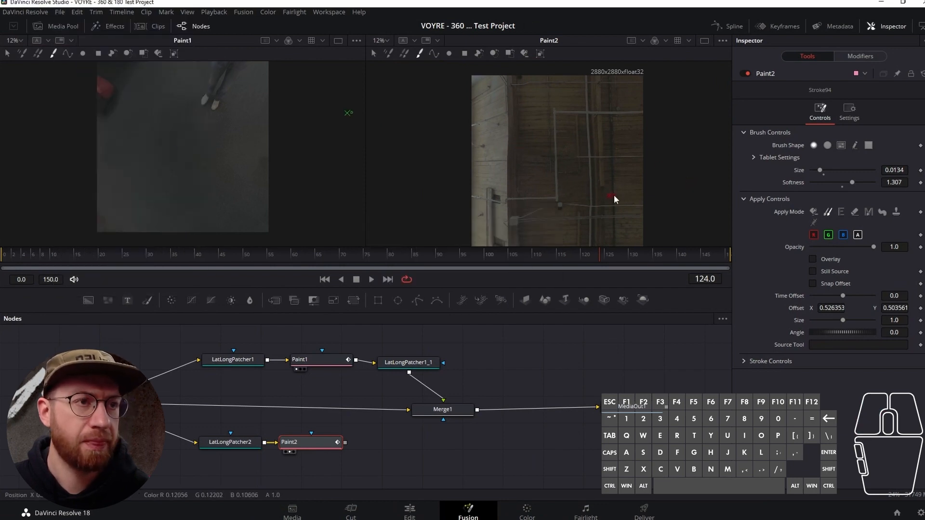
- Duplicate the LatLongPatcher2 node, take the copy out of the chain and place Paint2 directly behind LatLongPatcher2 again
left_click(237, 444)
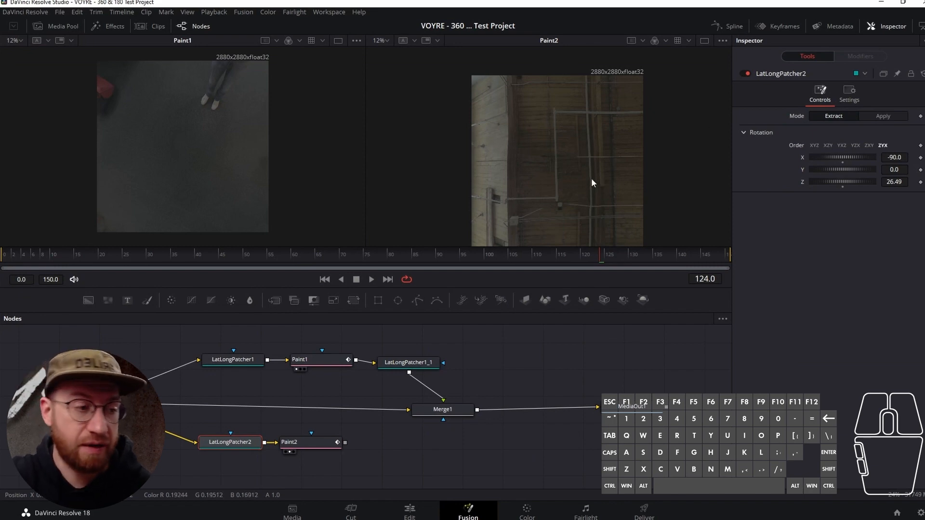
left_click(255, 457)
left_click(232, 445)
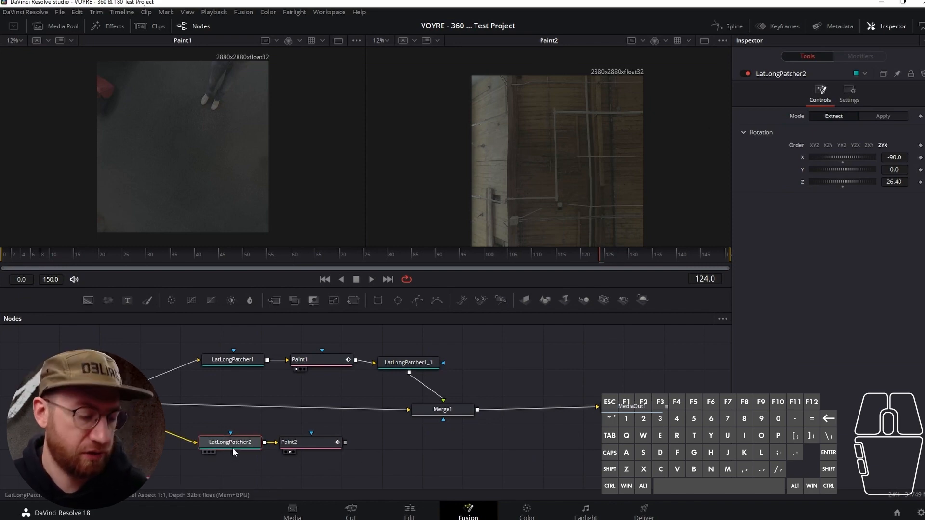
key("ctrl+v")
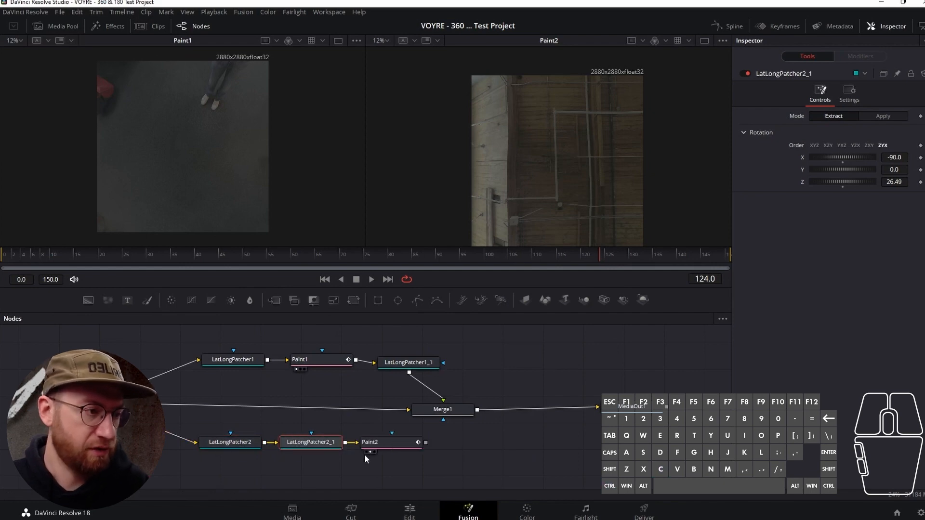
mouse_move(293, 444)
left_mouse_down()
mouse_move(428, 469)
mouse_move(477, 457)
left_mouse_up()
left_click_drag(413, 448, 345, 449)
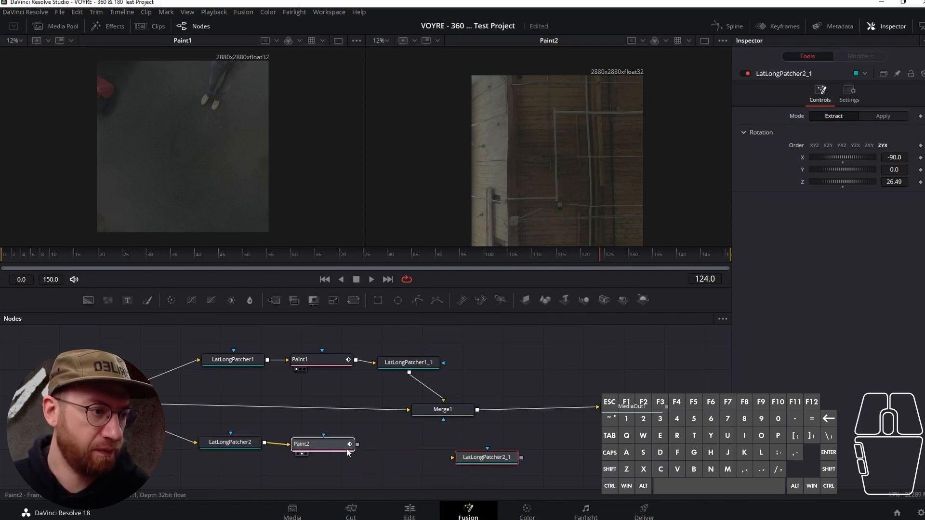
- Connect Paint2's output to the LatLongPatcher2_1 node and set that node's mode to Apply
mouse_move(490, 460)
left_mouse_down()
mouse_move(411, 453)
mouse_move(455, 448)
left_mouse_up()
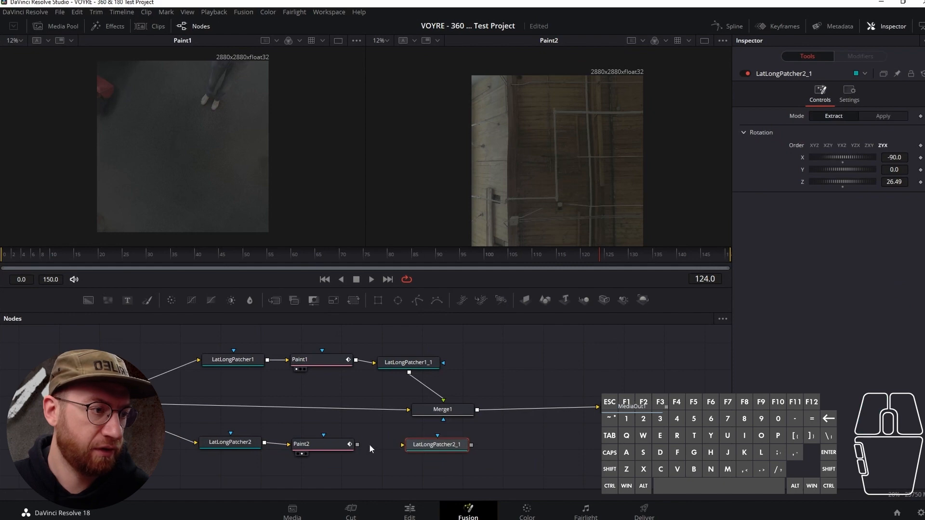
left_click_drag(357, 444, 403, 444)
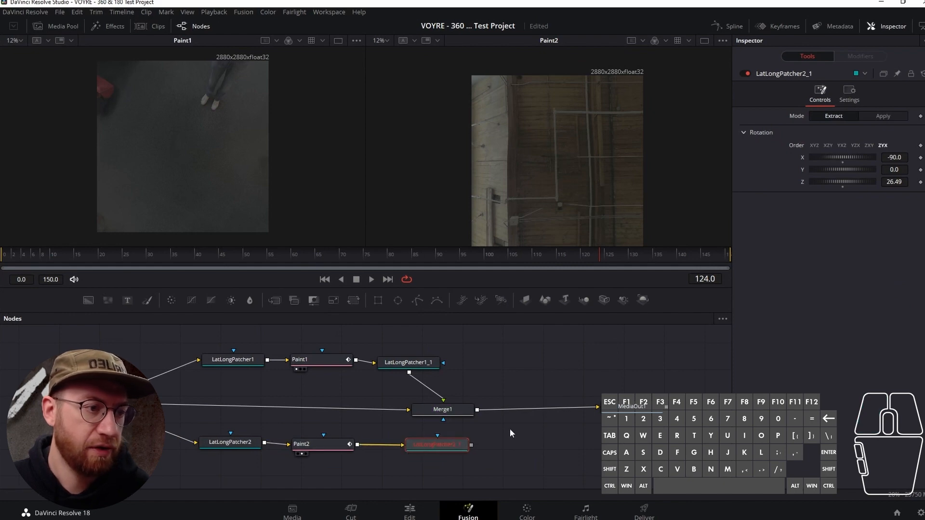
left_click(885, 117)
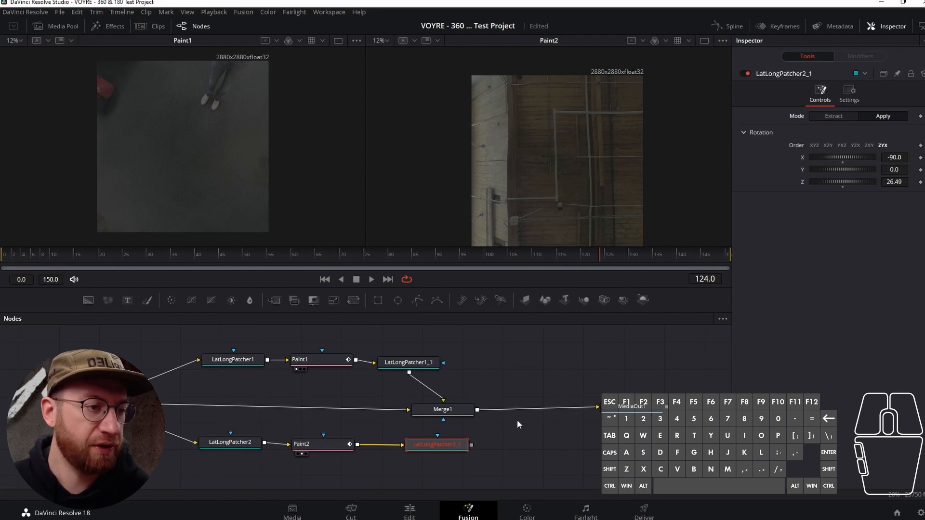
- Add a second Merge node beside Merge1 and connect Merge1's output to its background input
left_click(277, 299)
left_click_drag(523, 444, 557, 429)
left_click_drag(478, 409, 507, 428)
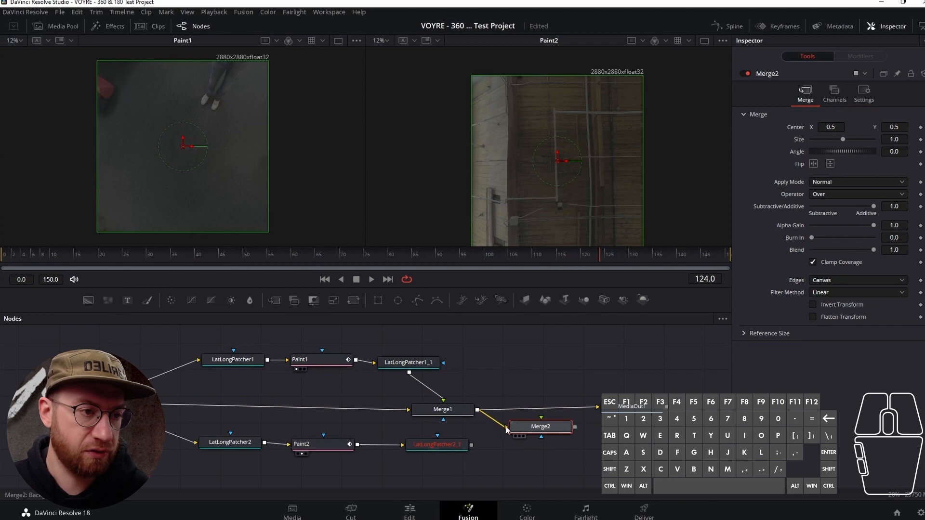
- Connect LatLongPatcher2_1 to Merge2's foreground input and Merge2's output to MediaOut1
left_click_drag(472, 445, 549, 440)
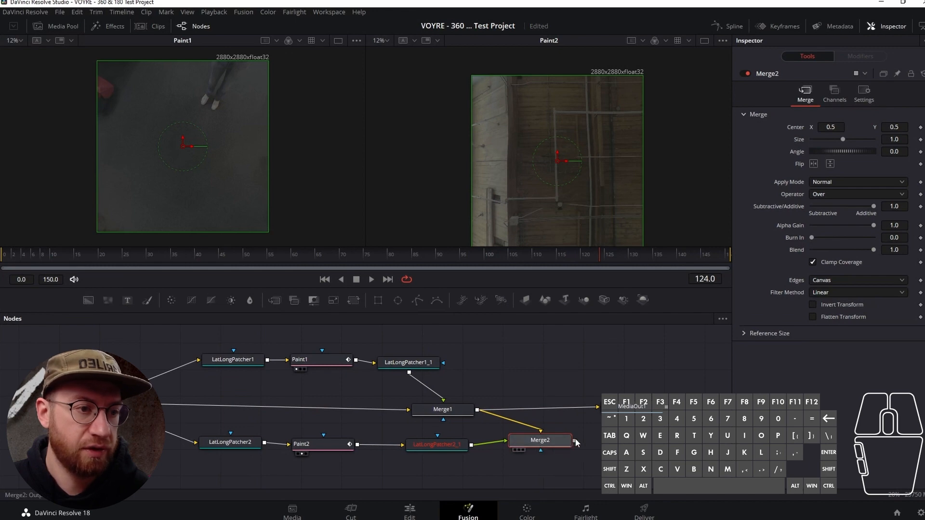
left_click_drag(575, 440, 598, 407)
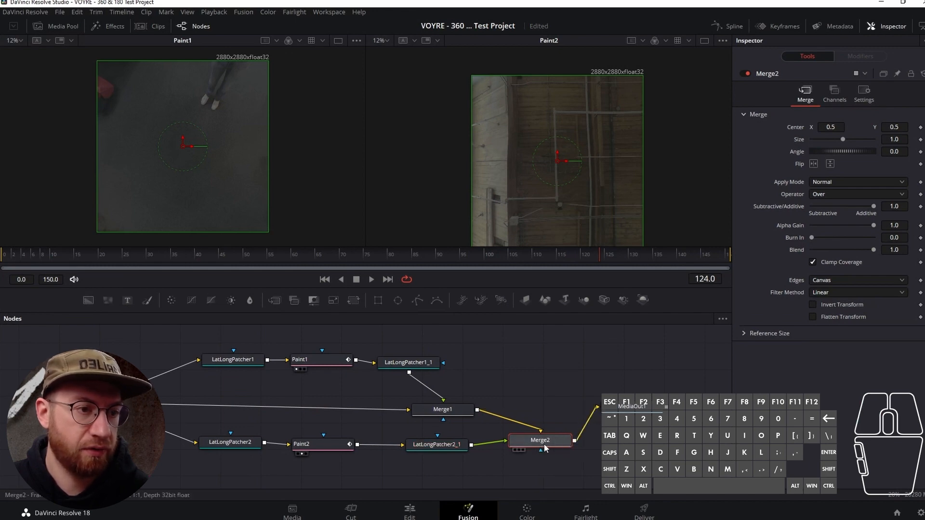
left_click_drag(553, 442, 553, 439)
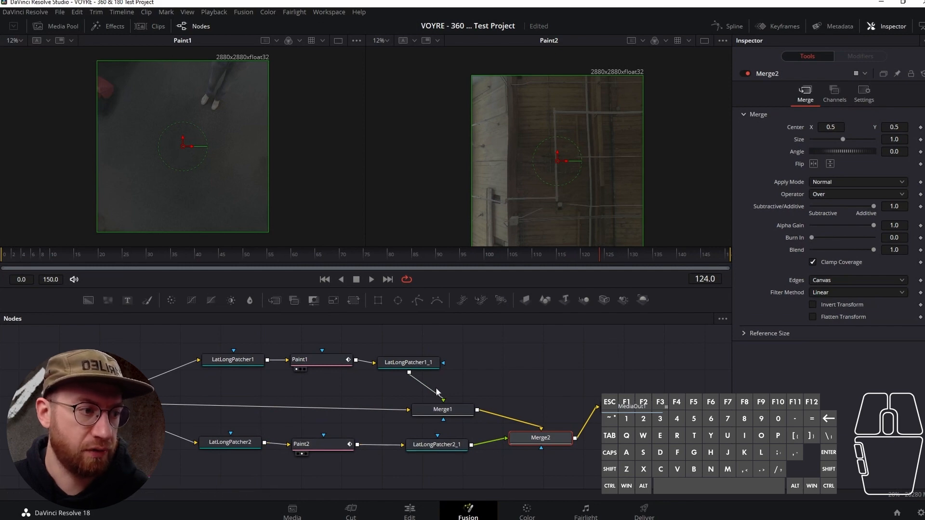
- Compare the ceiling before and after retouching by viewing LatLongPatcher2 and Paint2 up close in the second viewer
left_click(227, 442)
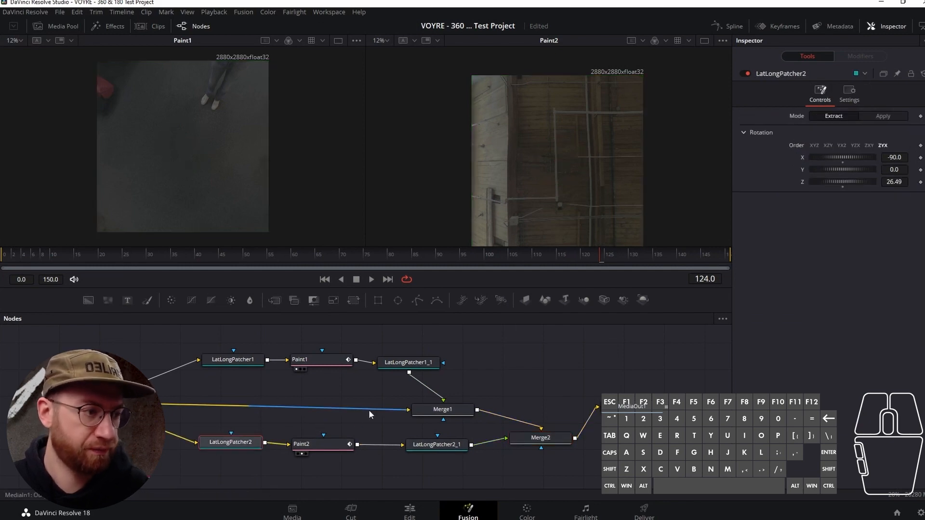
key("2")
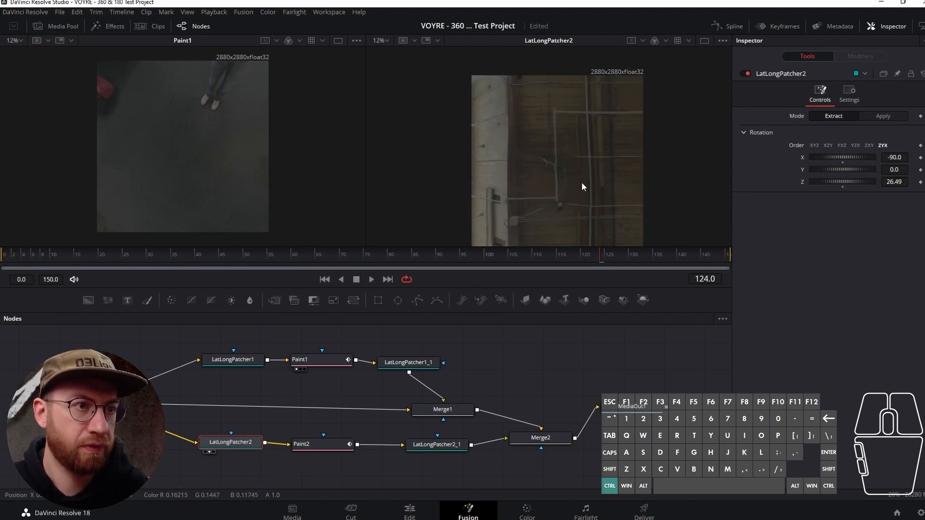
scroll(582, 187, "up", 2, "ctrl")
left_click(313, 444)
key("2")
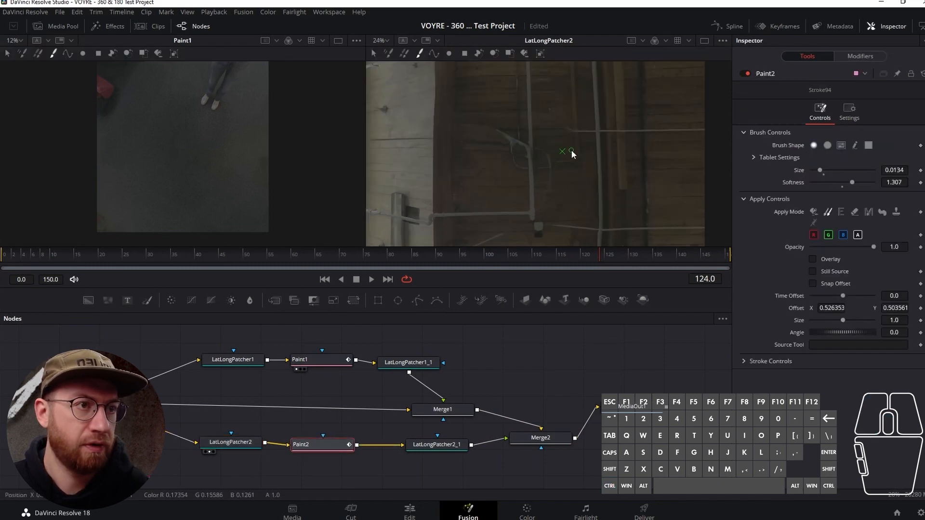
- Check the Paint2 ceiling retouch at several early and late frames across the clip
left_click(441, 256)
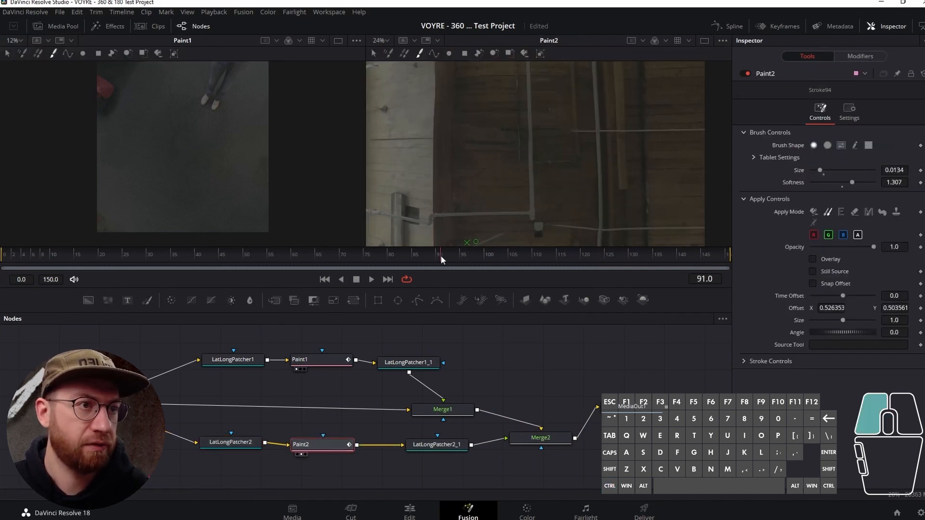
left_click(585, 252)
left_click(306, 260)
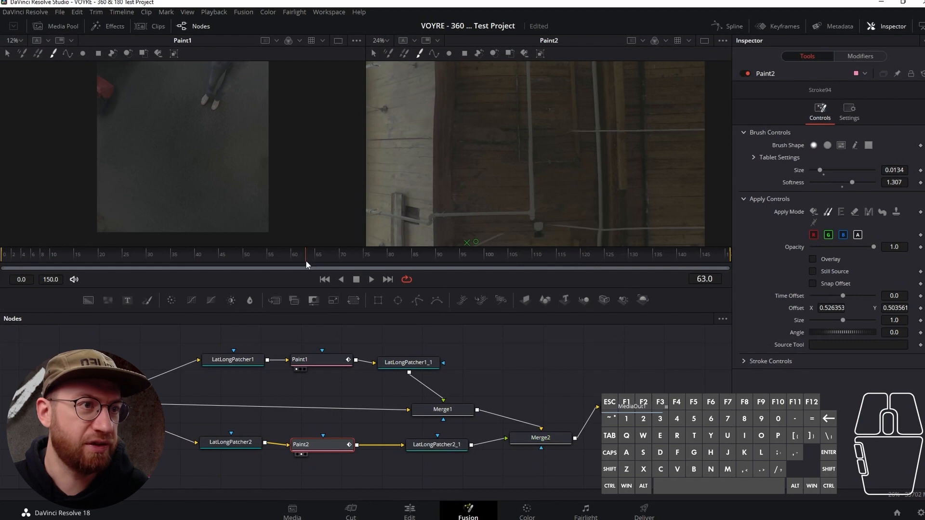
left_click_drag(127, 258, 64, 258)
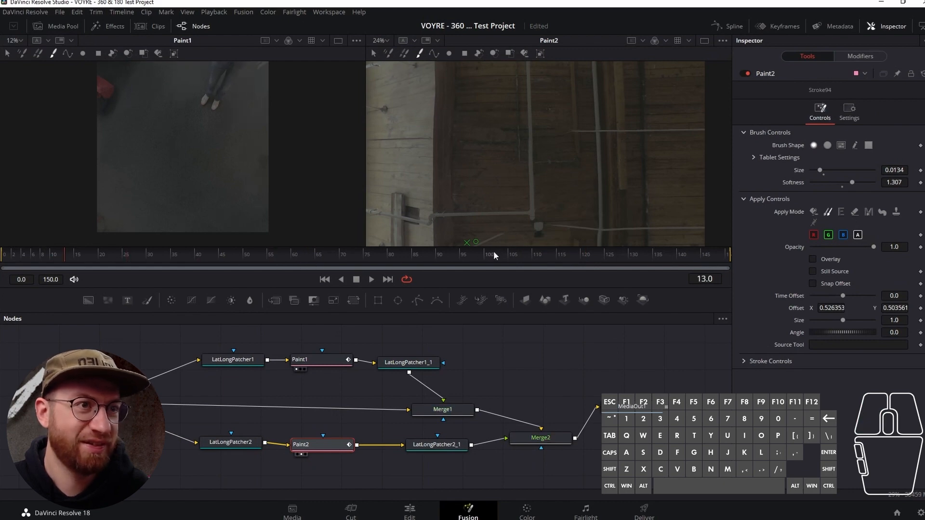
left_click(650, 257)
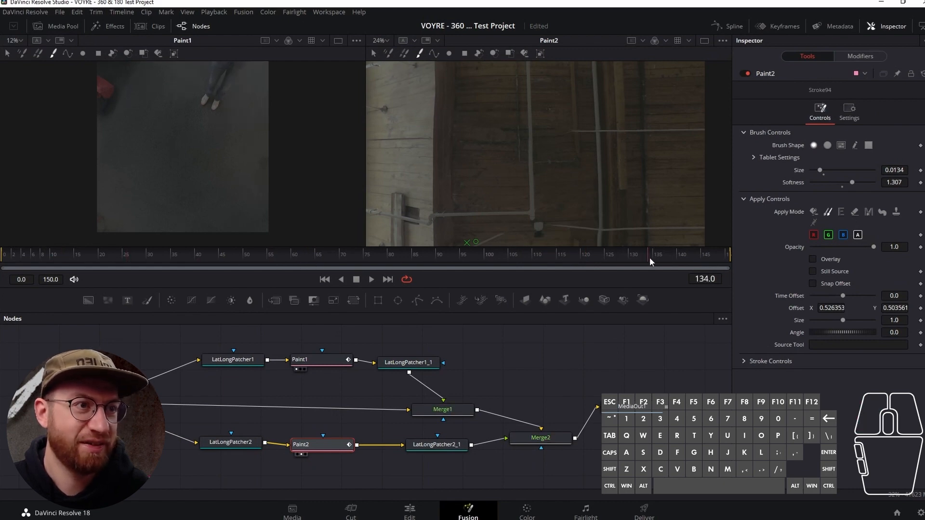
left_click(212, 257)
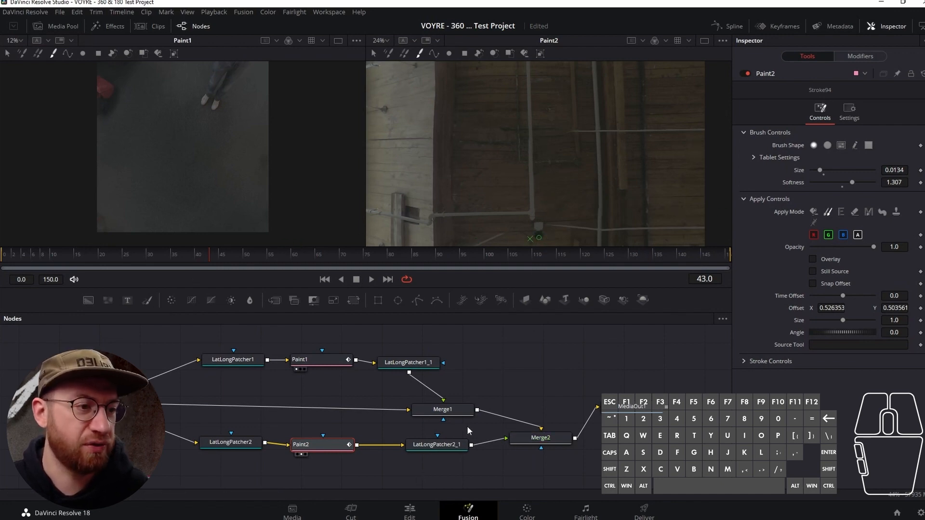
- View LatLongPatcher2_1 in the second viewer and examine its whole equirectangular output
left_click(452, 446)
key("2")
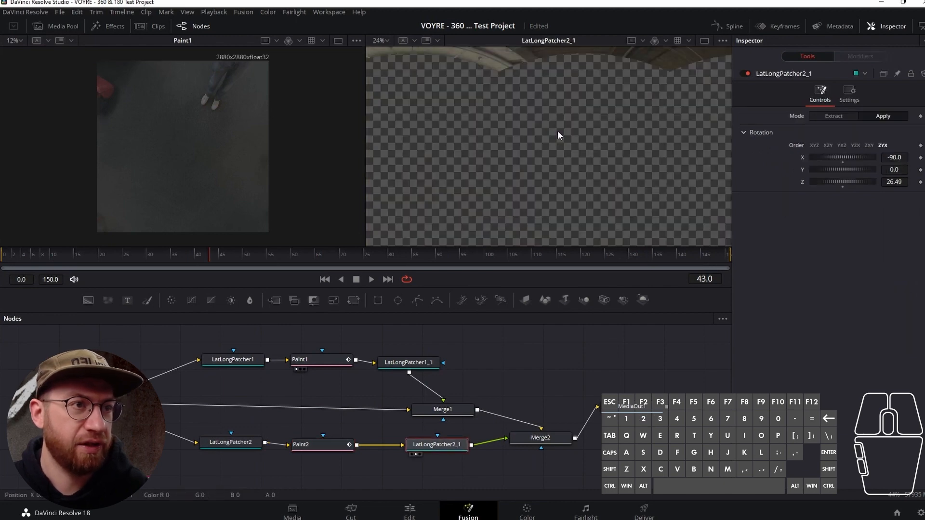
scroll(565, 143, "down", 2)
scroll(566, 145, "down", 2, "ctrl")
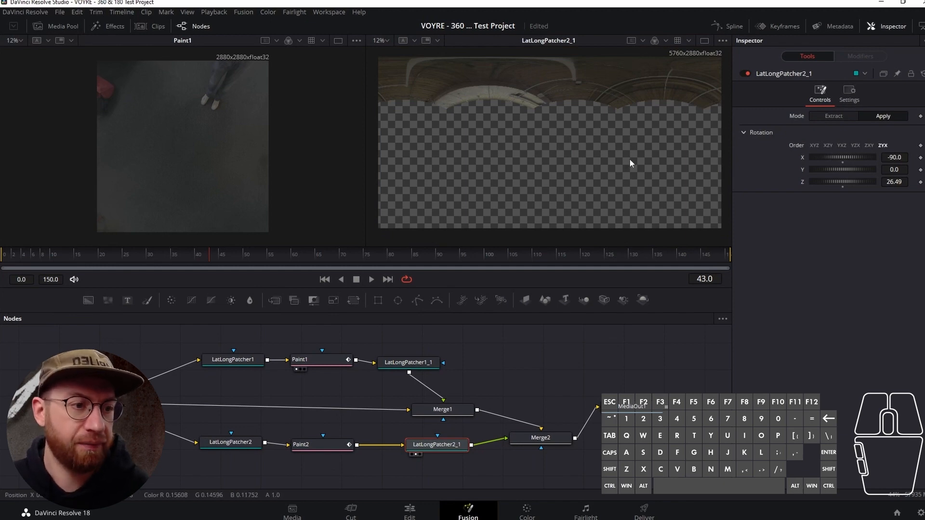
- Tidy the layout of Merge1 and Merge2 before MediaOut1 and compare both merges' output in the second viewer
left_click_drag(532, 442, 536, 426)
left_click(451, 412)
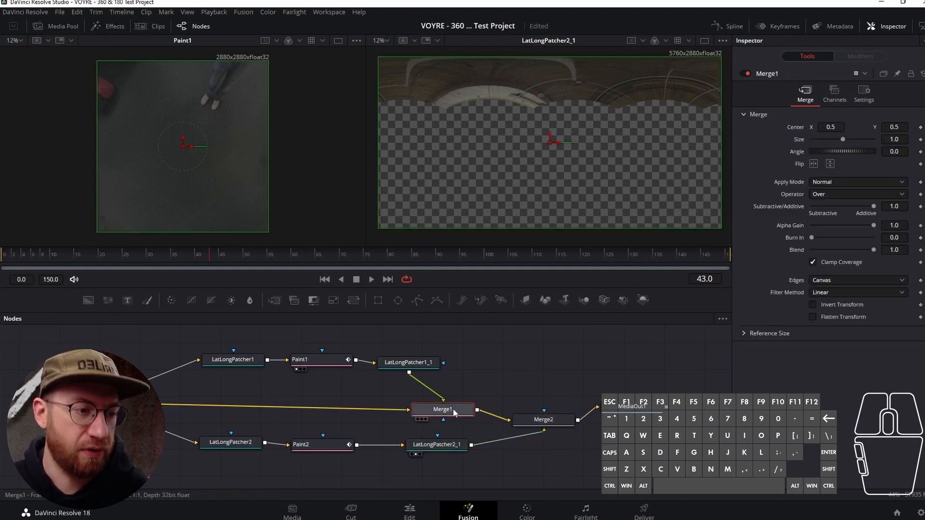
key("2")
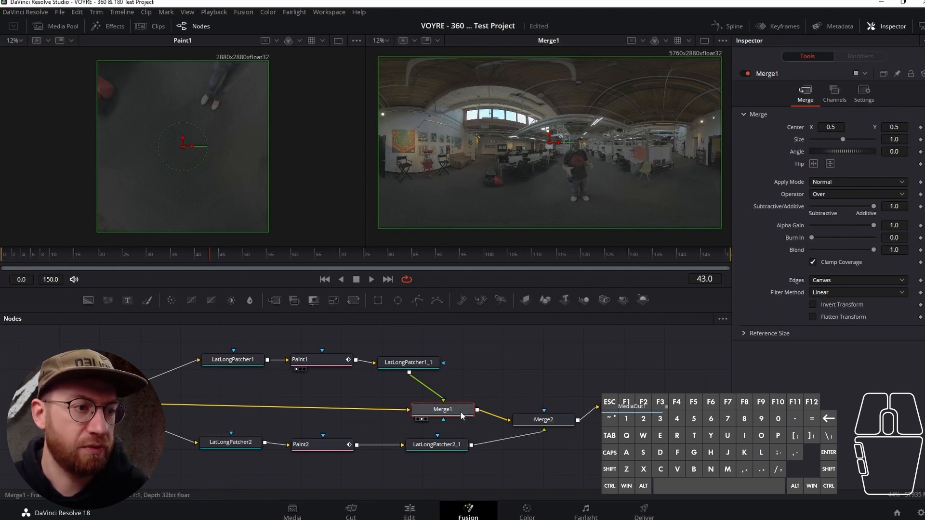
left_click_drag(458, 412, 429, 406)
left_click_drag(542, 420, 538, 407)
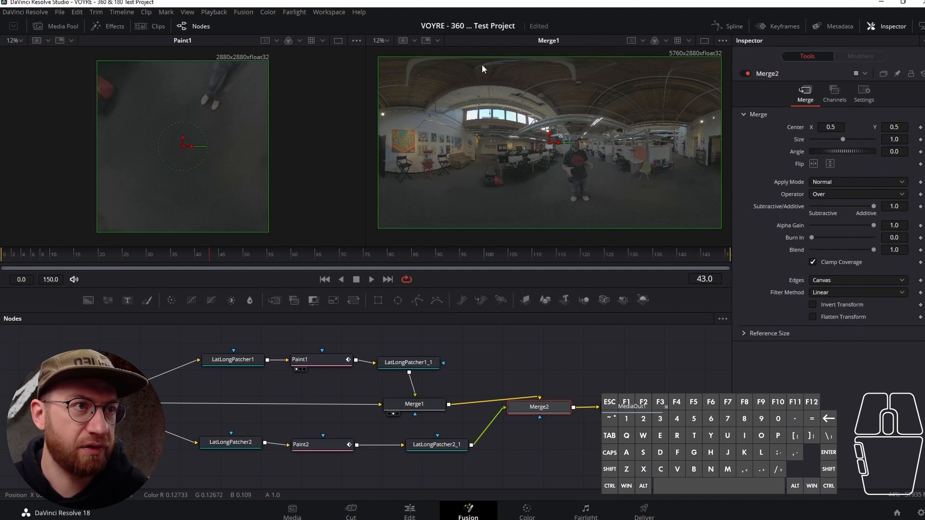
key("2")
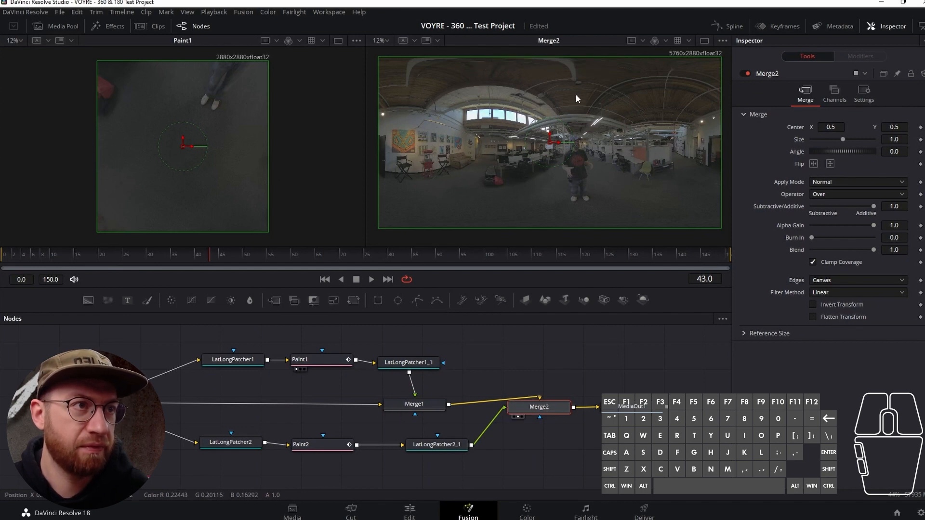